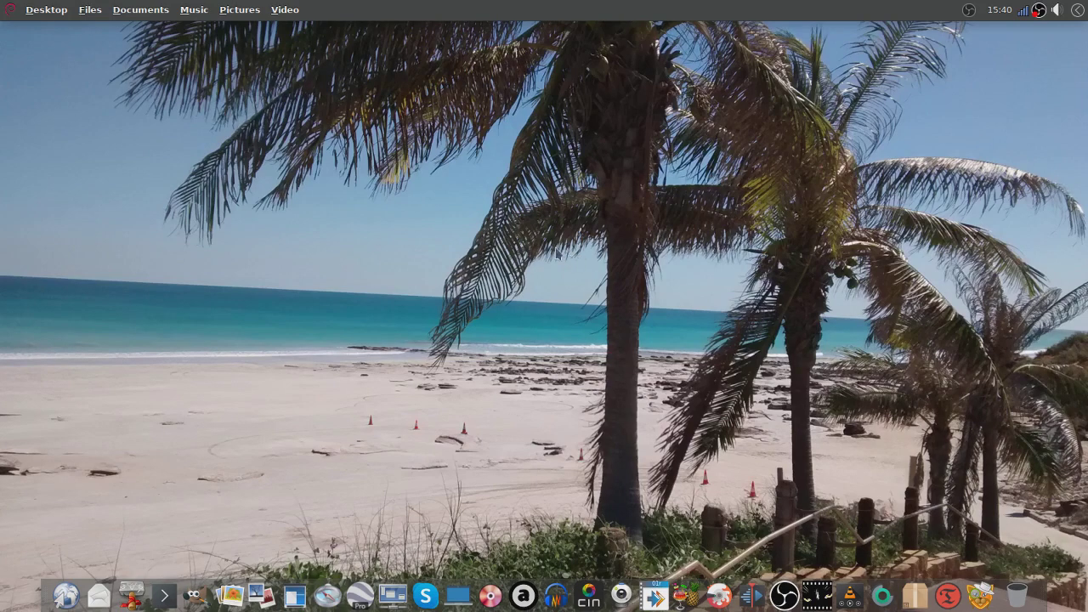
# - Play test2.mp4 from the home folder in a maximized mpv window, and quit the player
pyautogui.click(132, 595)
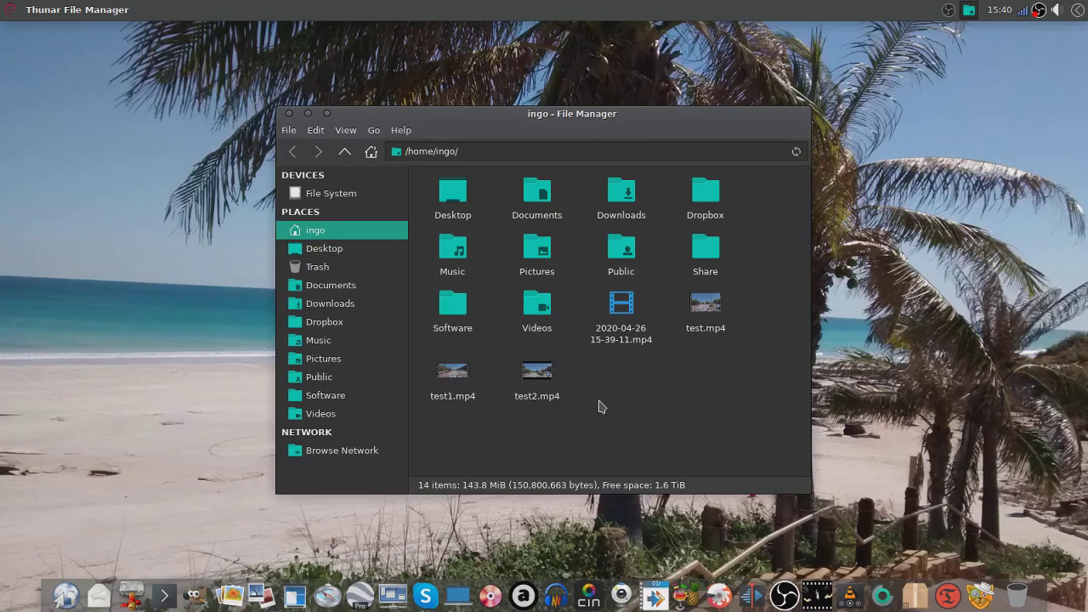
pyautogui.doubleClick(537, 372)
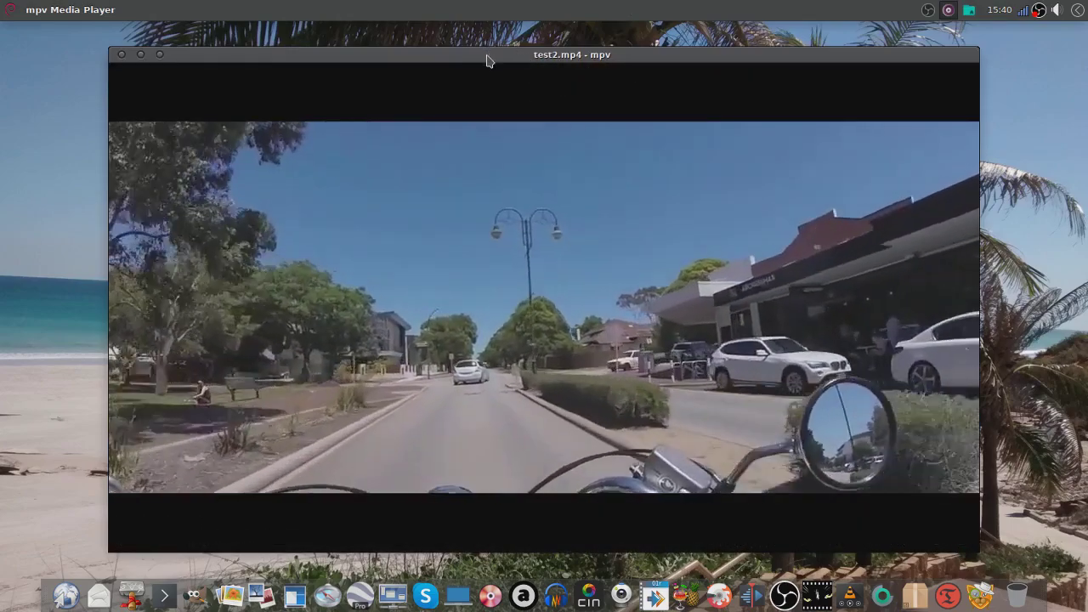
pyautogui.moveTo(487, 58); pyautogui.dragTo(482, 34)
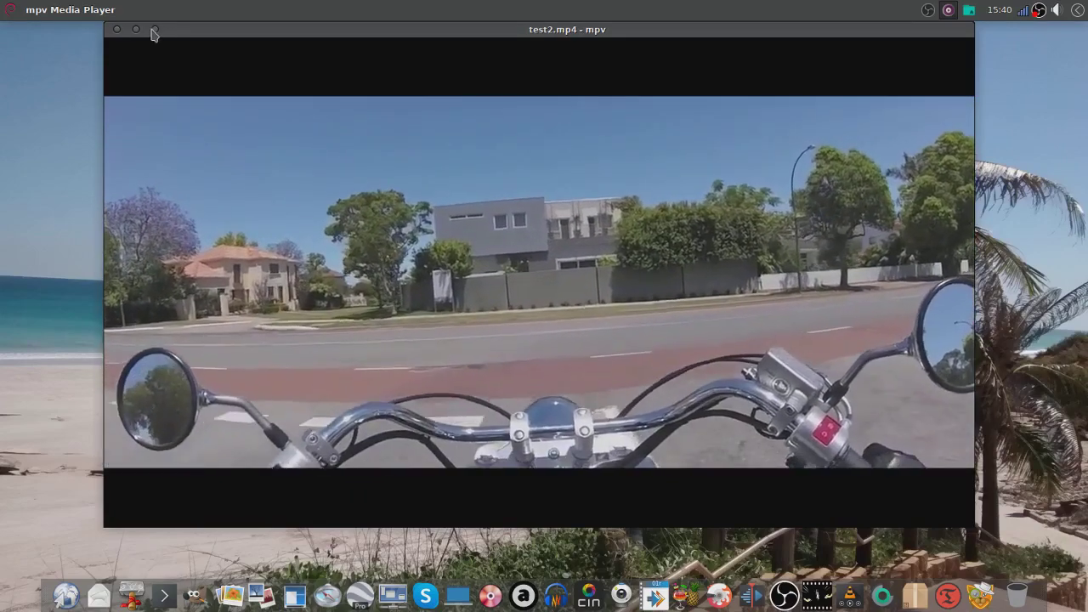
pyautogui.click(154, 31)
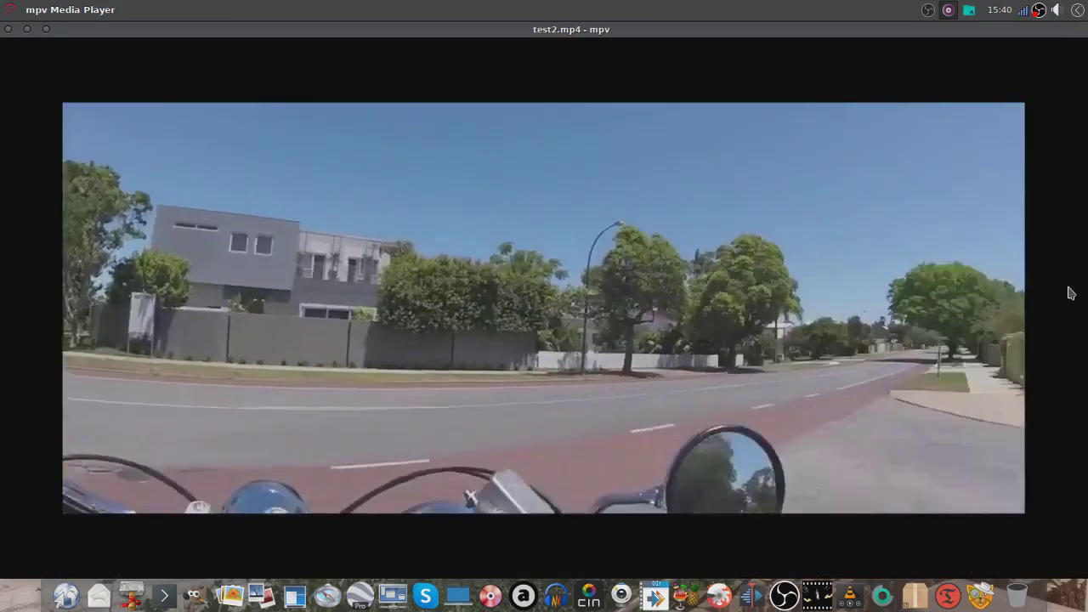
pyautogui.press('q')
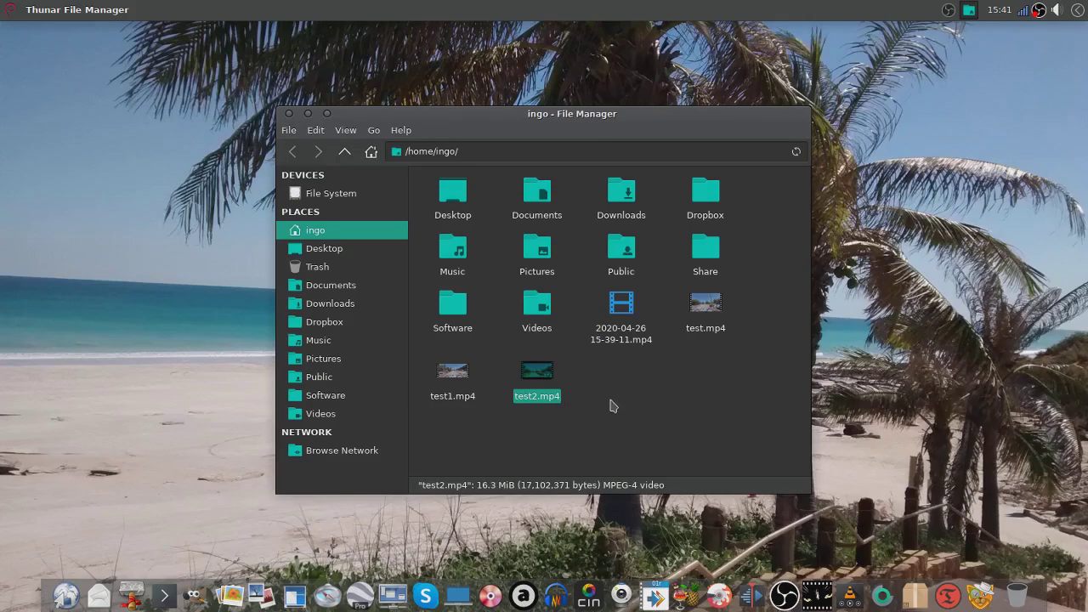
# - Examine the video format and resolution of test2.mp4 in MediaInfo, and close it
pyautogui.rightClick(542, 380)
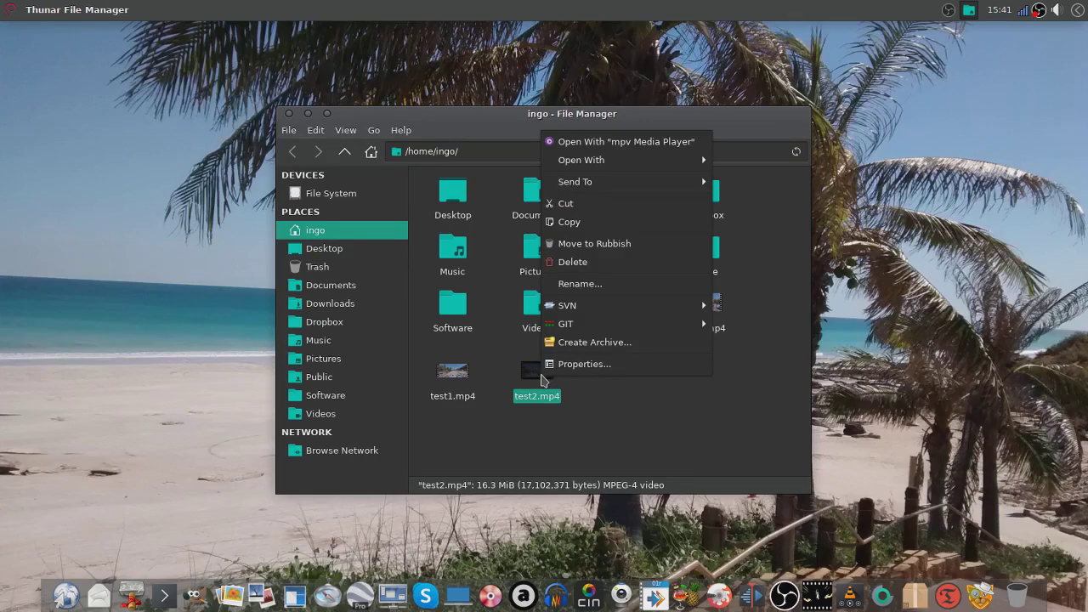
pyautogui.moveTo(606, 162)
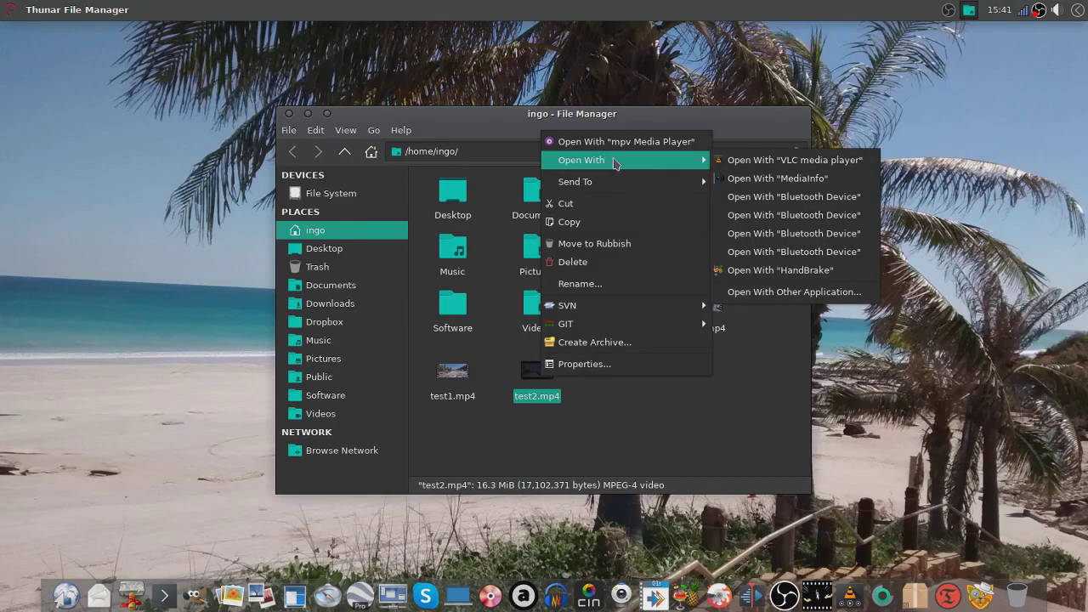
pyautogui.click(775, 180)
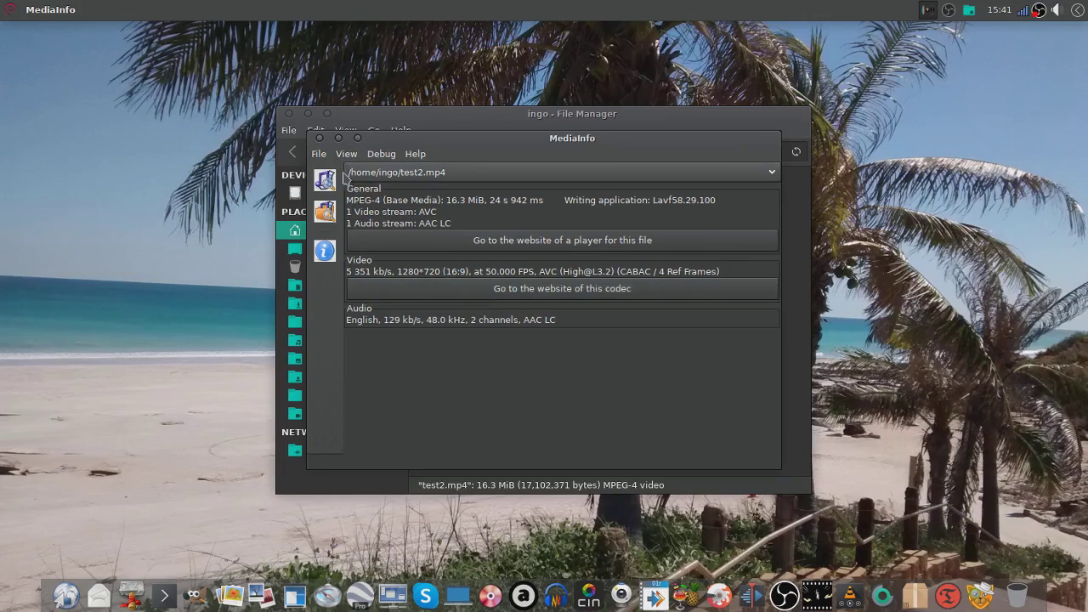
pyautogui.click(319, 138)
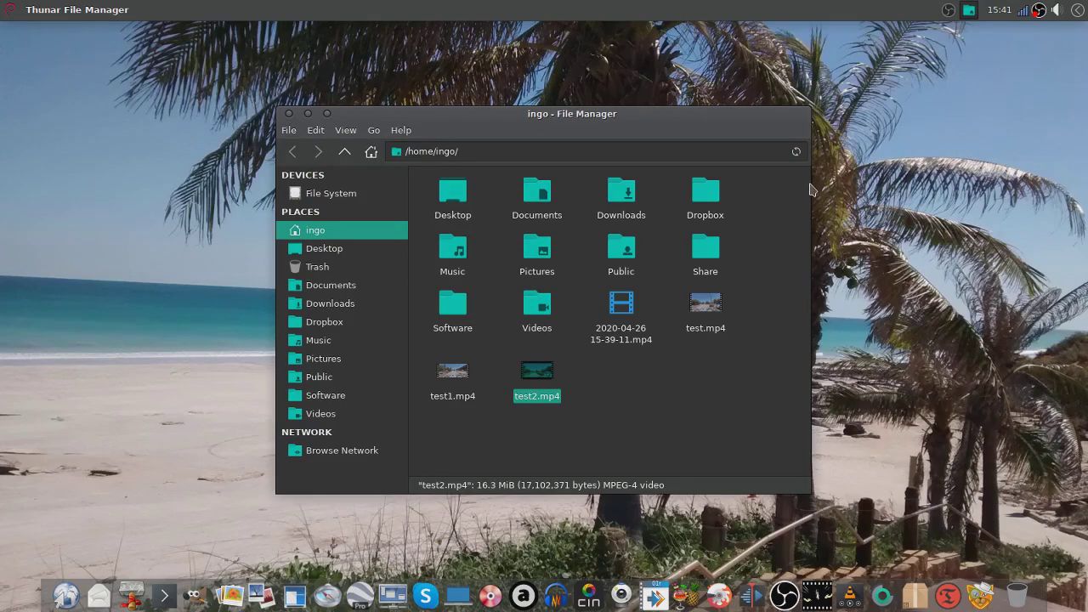
# - Play test1.mp4 from the home folder in mpv, maximize the playback window, and close the player
pyautogui.moveTo(544, 114); pyautogui.dragTo(524, 52)
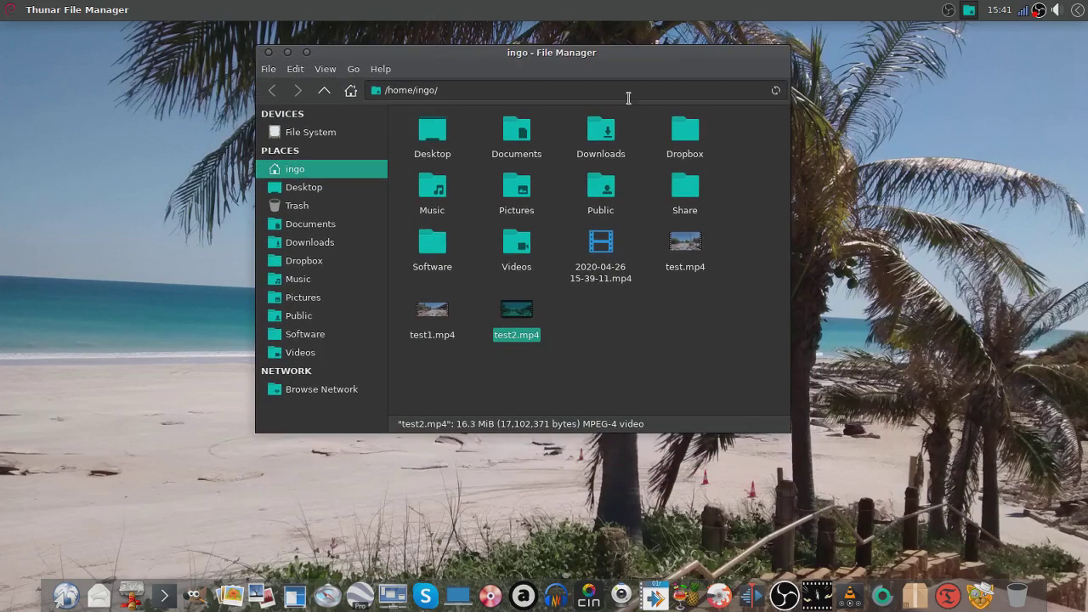
pyautogui.click(675, 364)
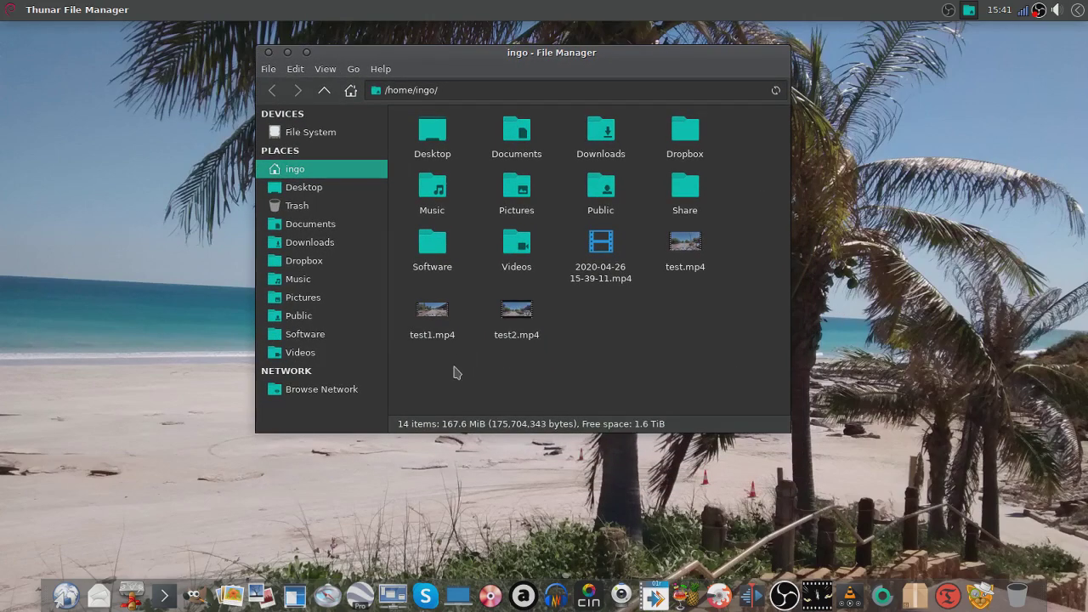
pyautogui.doubleClick(430, 315)
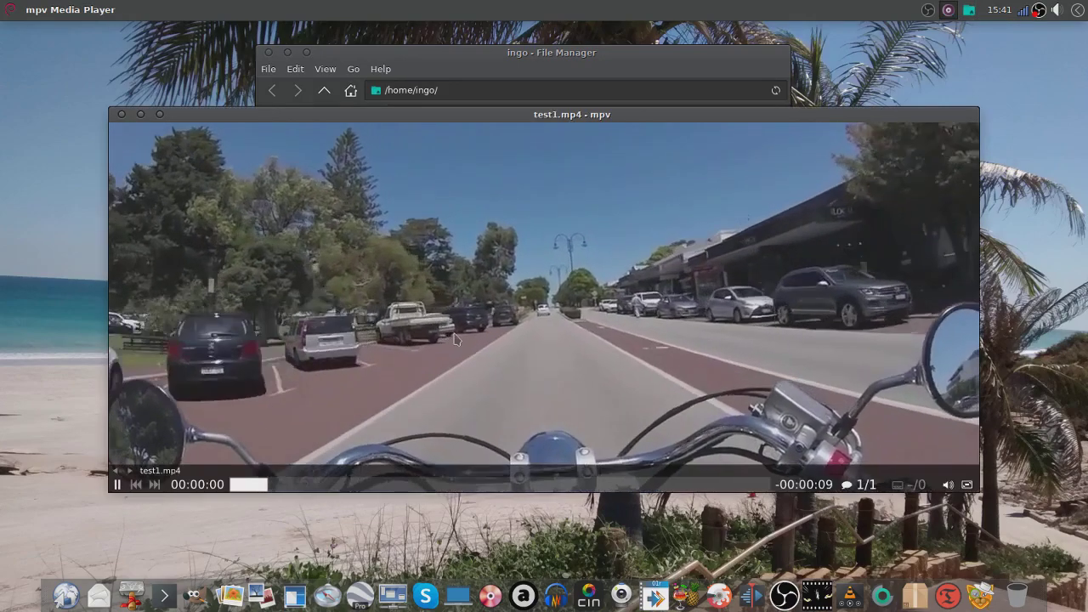
pyautogui.moveTo(545, 119); pyautogui.dragTo(533, 57)
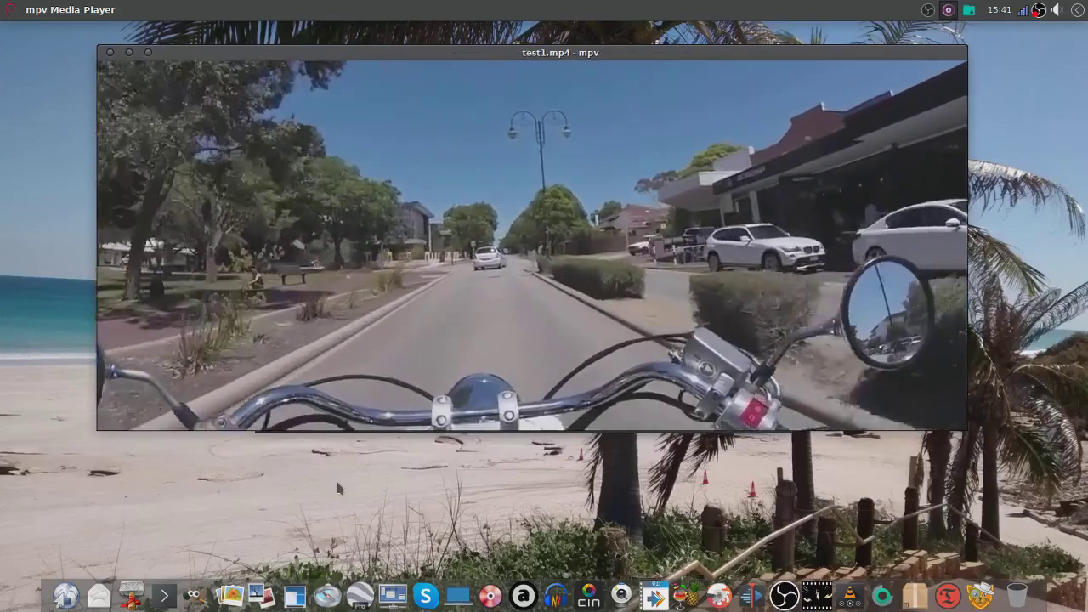
pyautogui.click(148, 53)
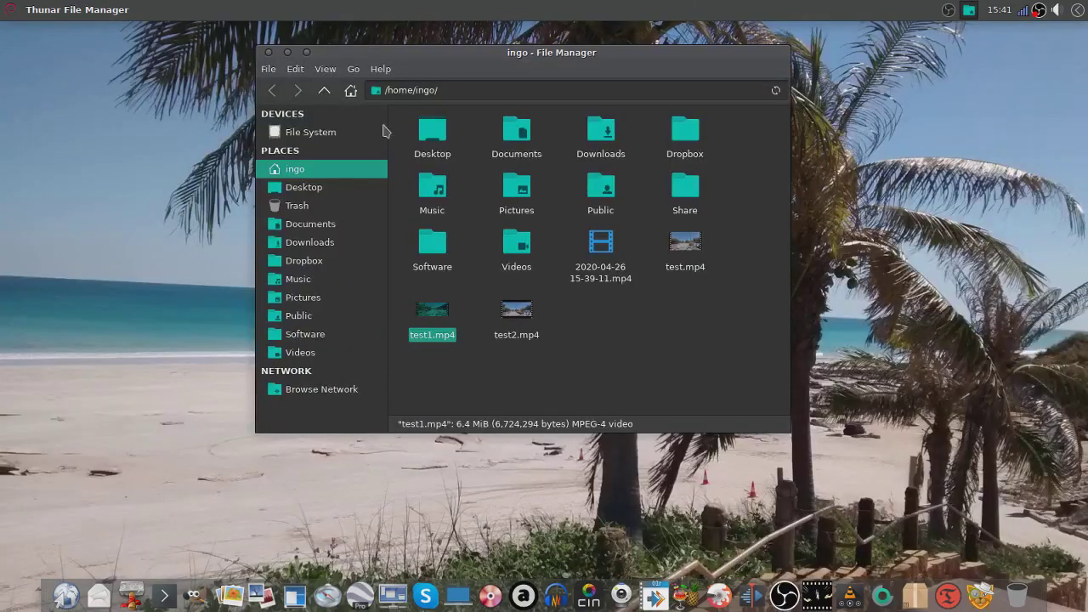
pyautogui.doubleClick(435, 337)
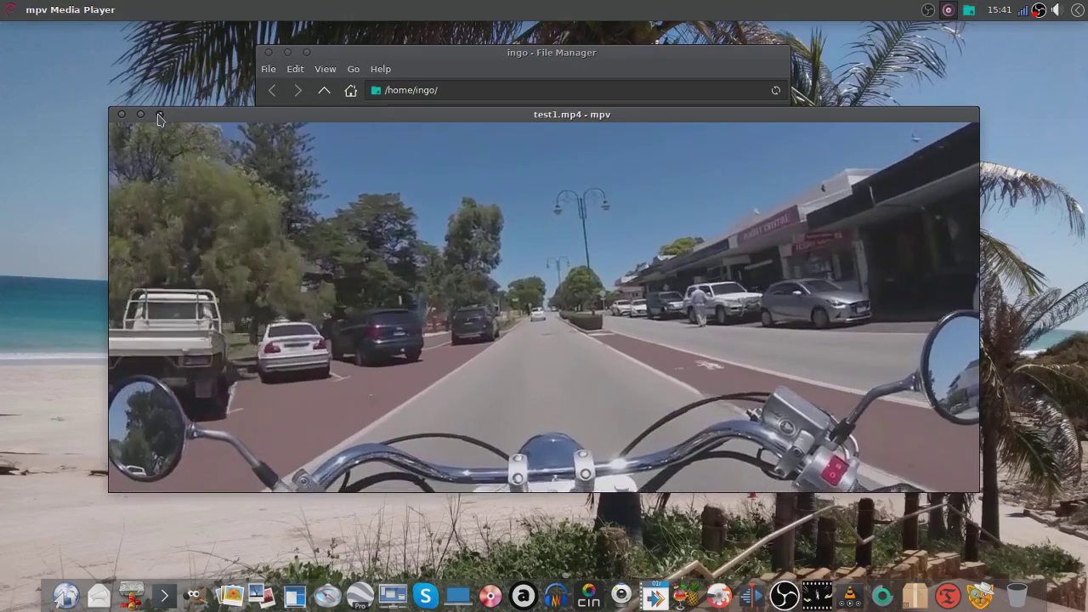
pyautogui.click(159, 114)
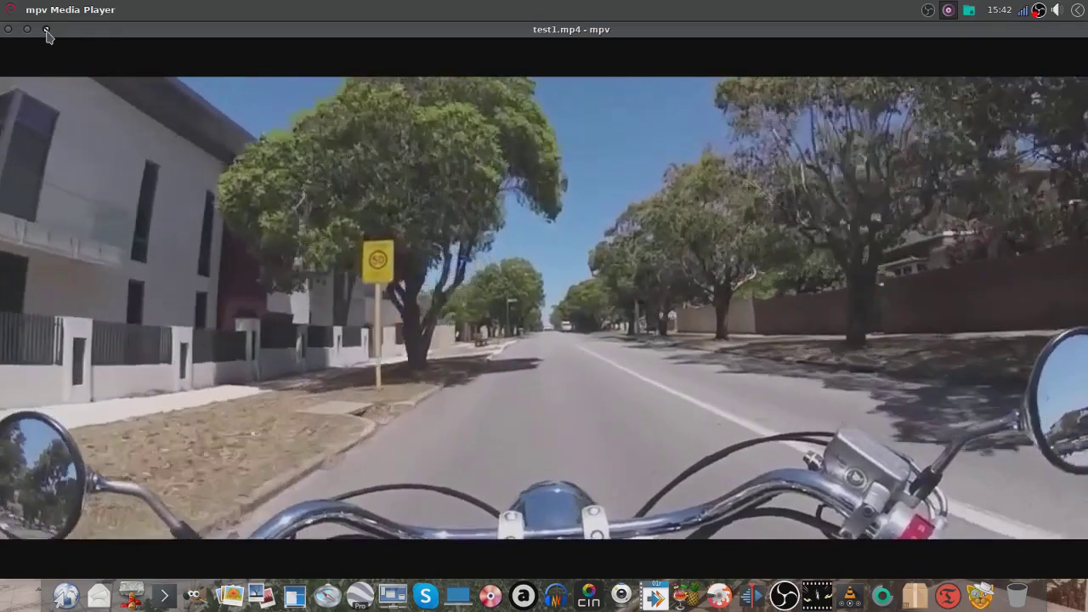
pyautogui.click(47, 30)
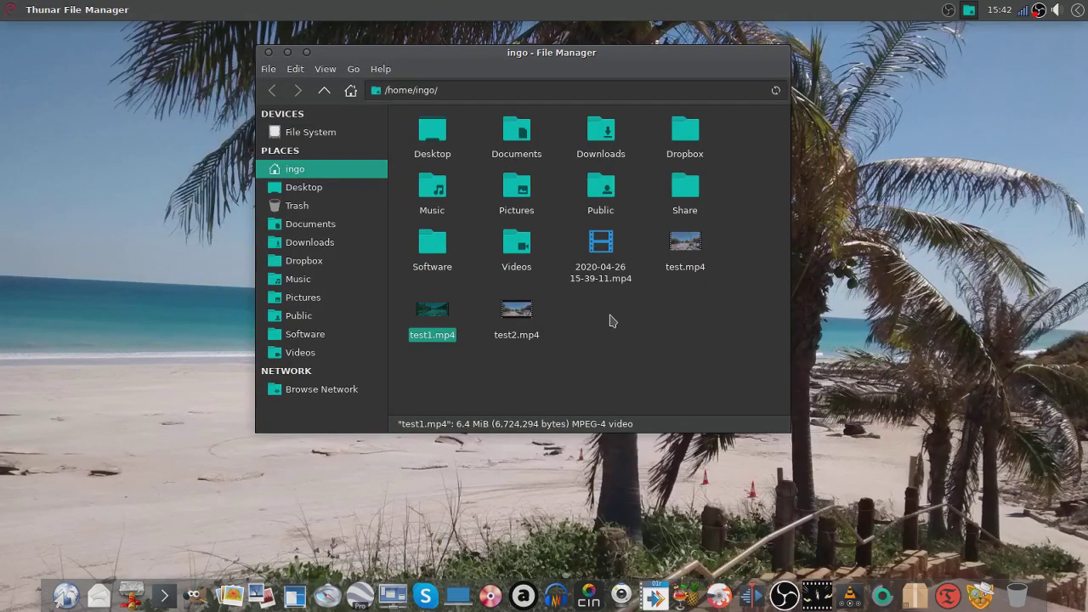
# - Examine the video resolution and aspect ratio of test1.mp4 in MediaInfo, and close it
pyautogui.rightClick(431, 343)
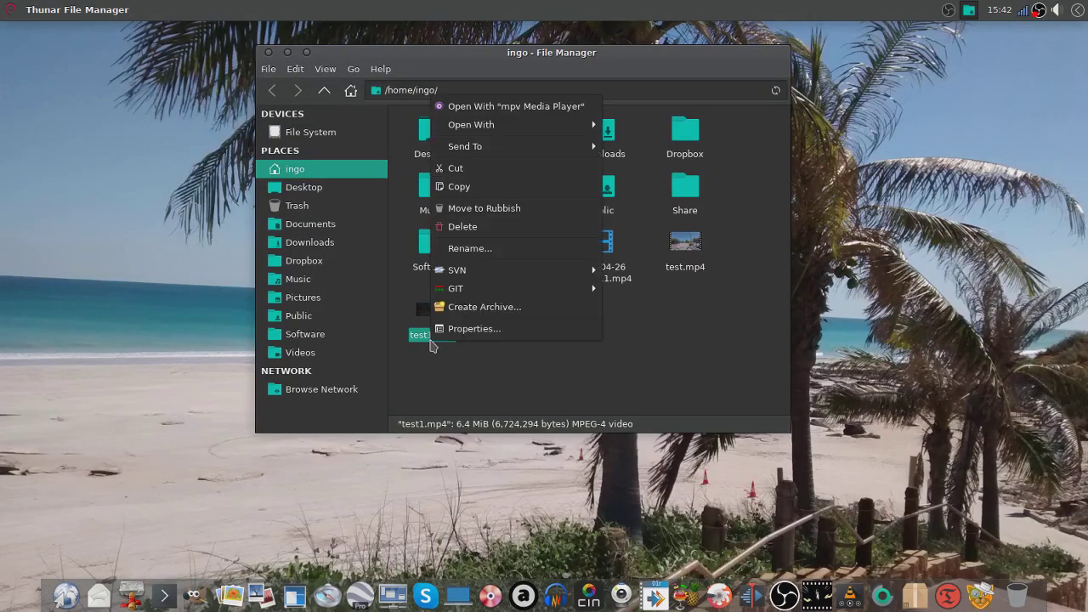
pyautogui.moveTo(510, 127)
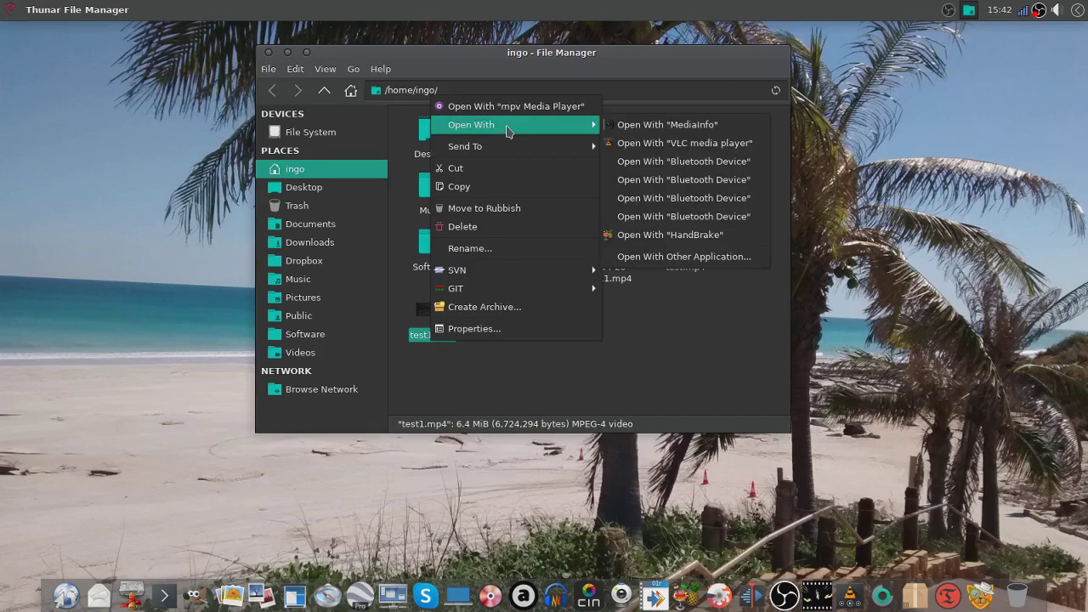
pyautogui.click(635, 128)
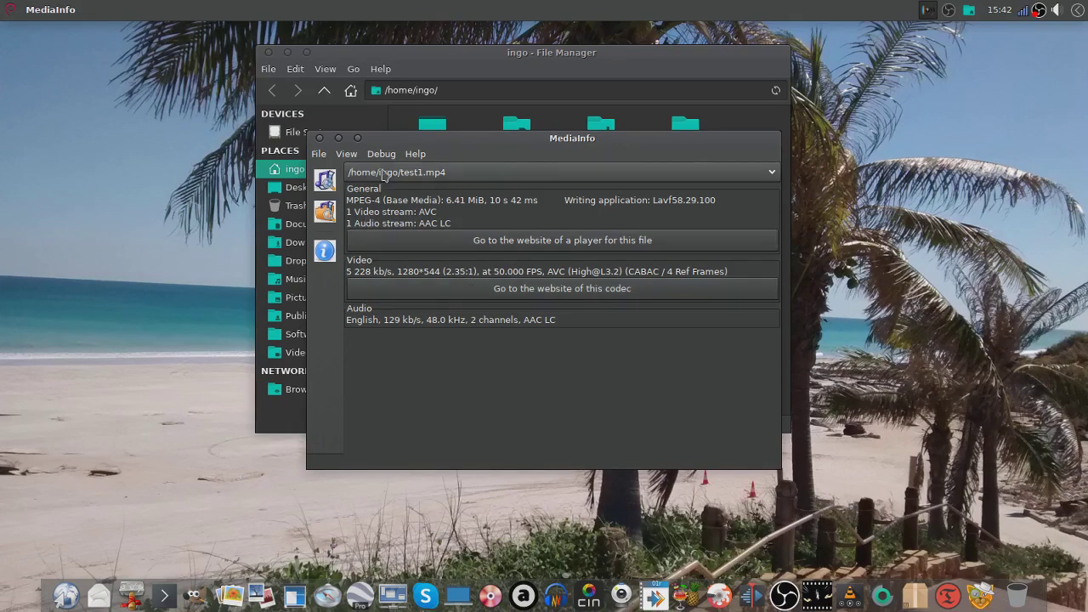
pyautogui.click(319, 138)
pyautogui.click(631, 348)
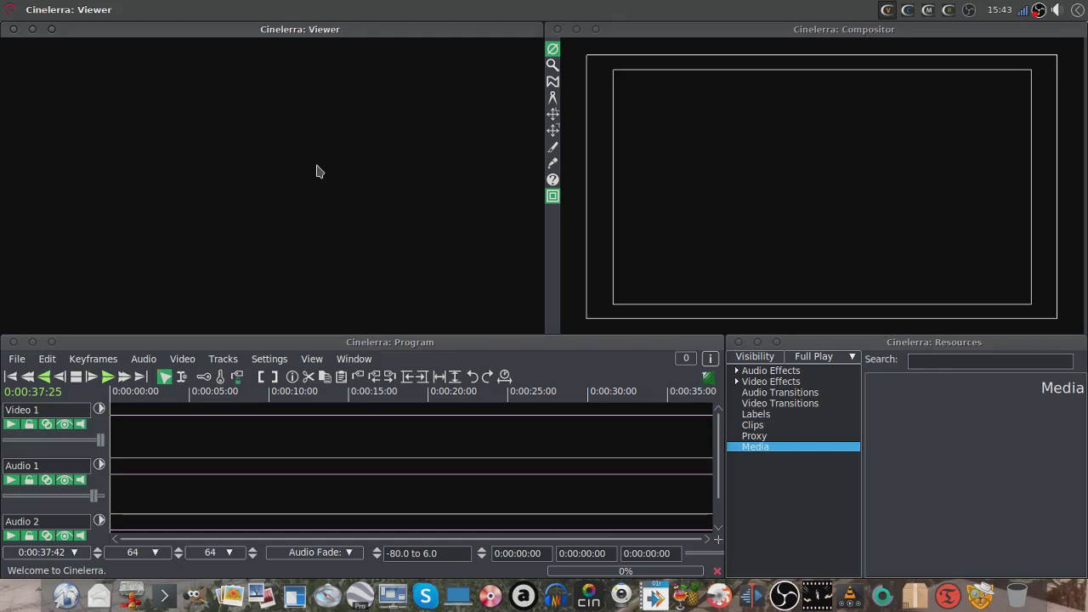
# - In Cinelerra, load the recent file test.mp4 and set the timeline's visible duration to 0:00:37:42
pyautogui.click(25, 361)
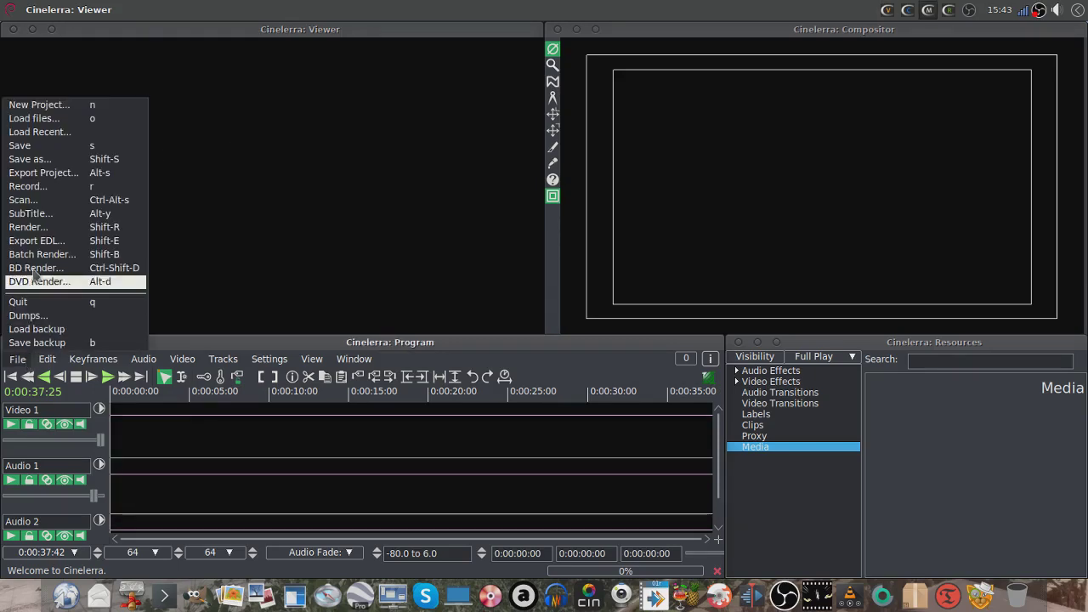
pyautogui.moveTo(38, 131)
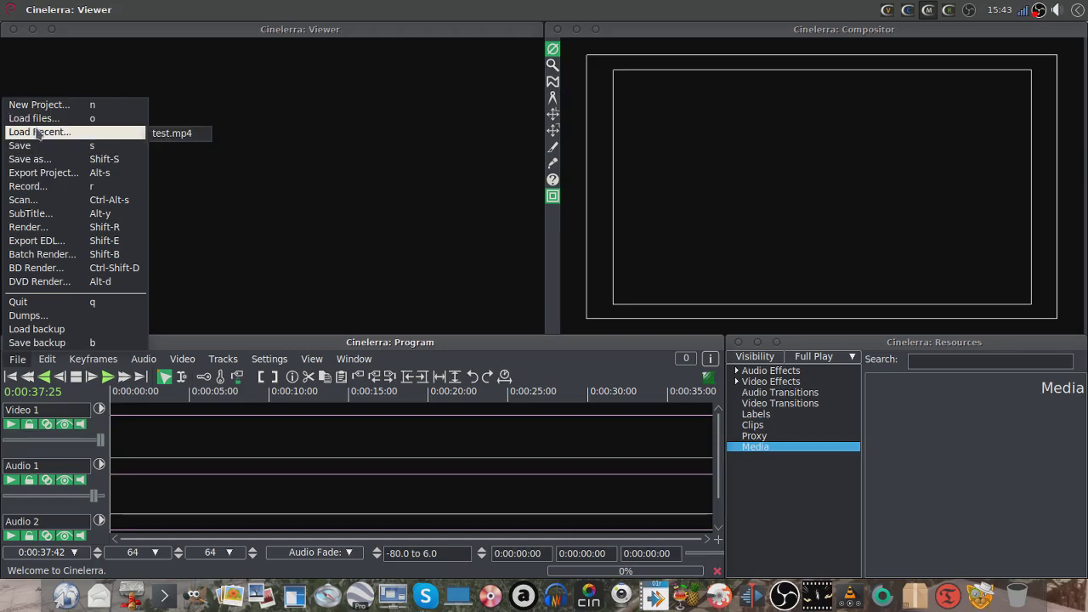
pyautogui.click(179, 133)
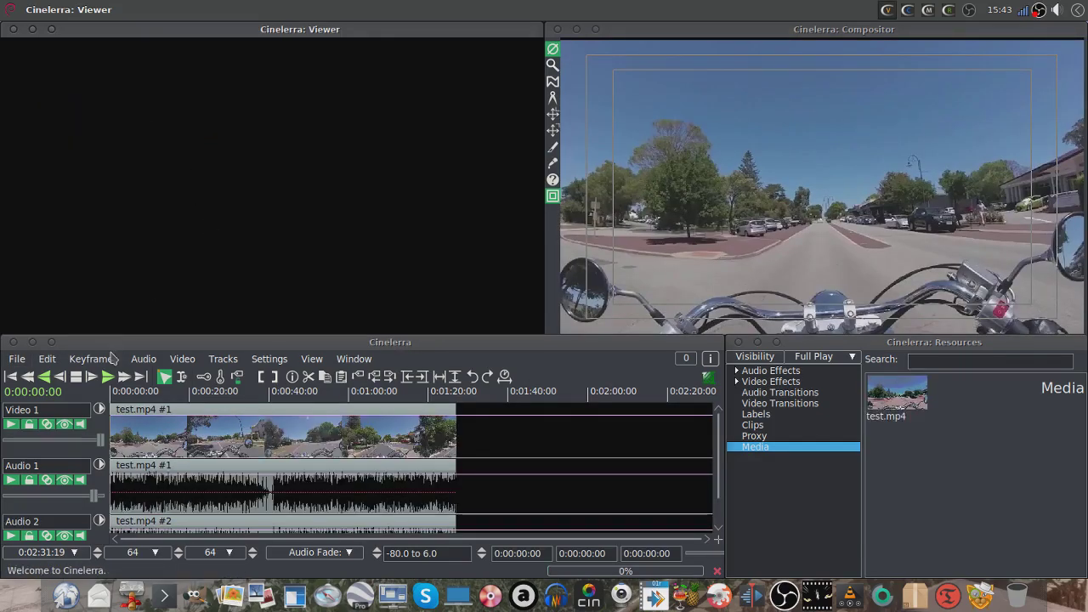
pyautogui.click(70, 551)
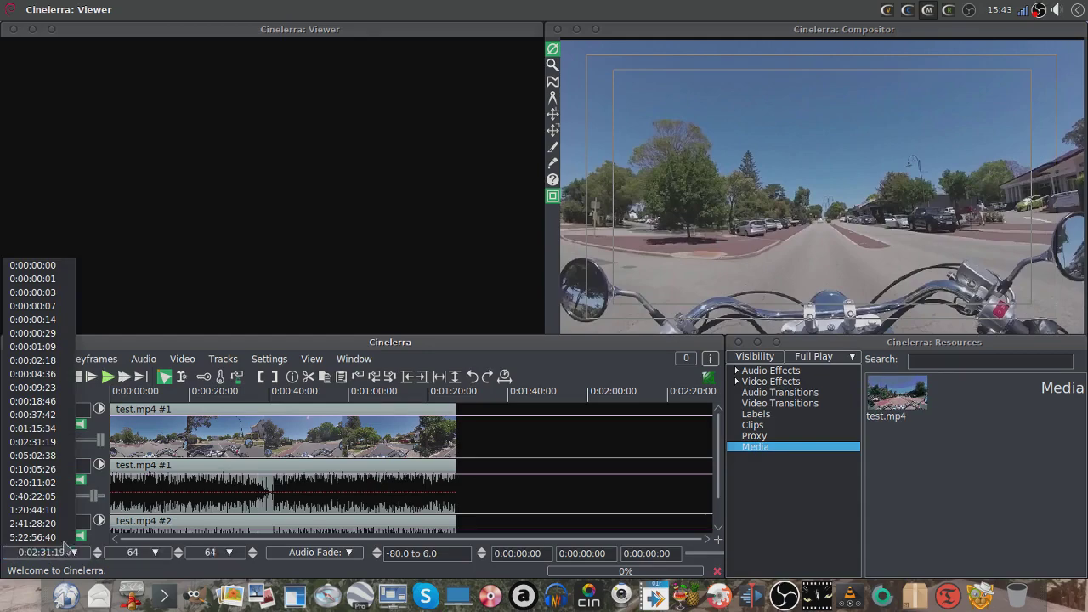
pyautogui.click(32, 416)
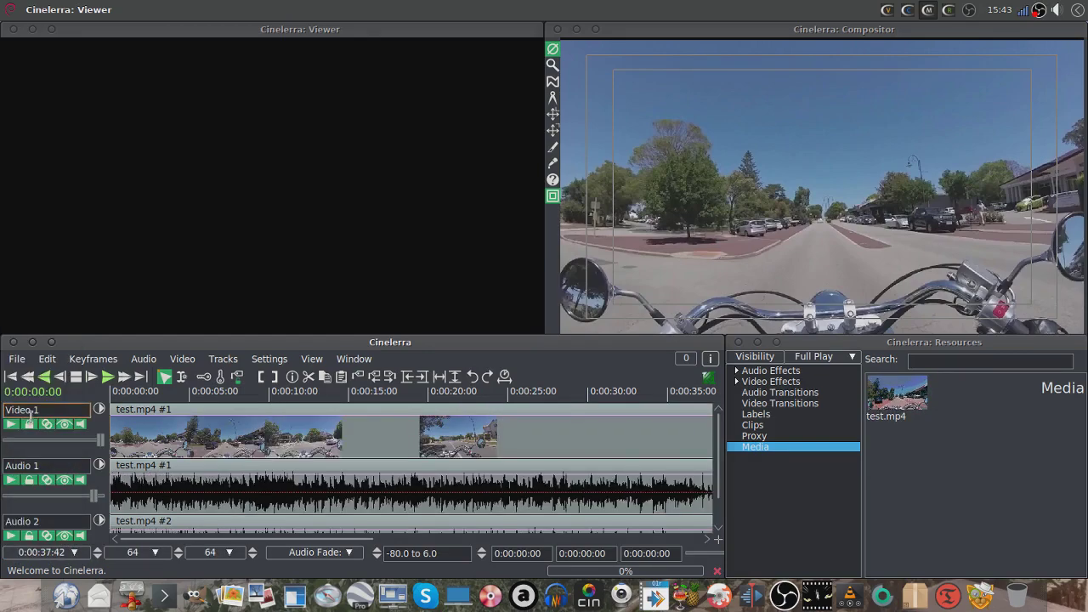
# - Open the project format settings and set the canvas height to 544
pyautogui.click(271, 358)
pyautogui.click(272, 374)
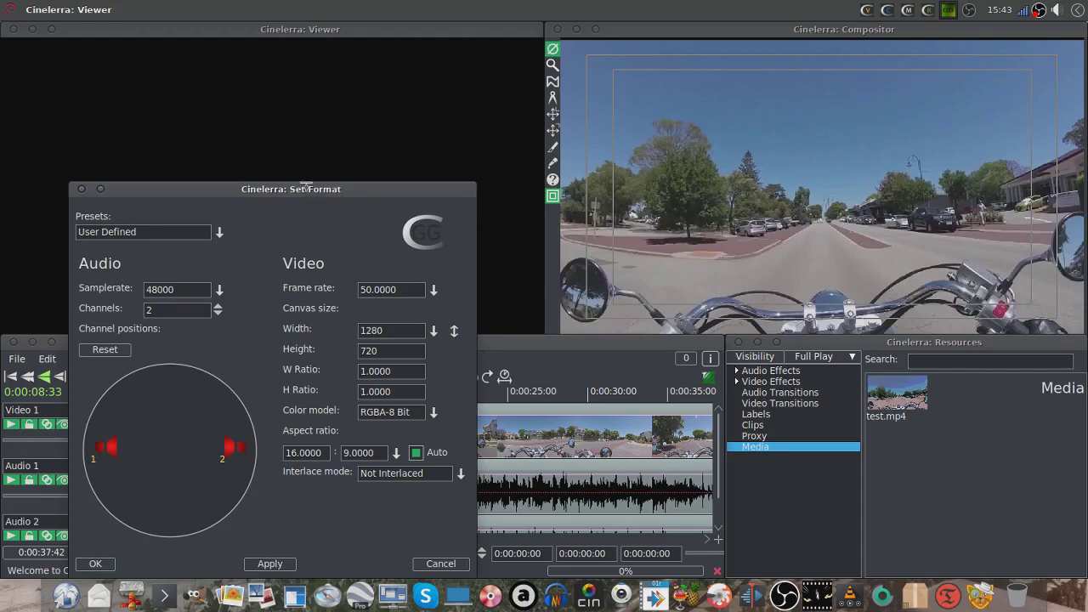
pyautogui.moveTo(314, 187); pyautogui.dragTo(302, 91)
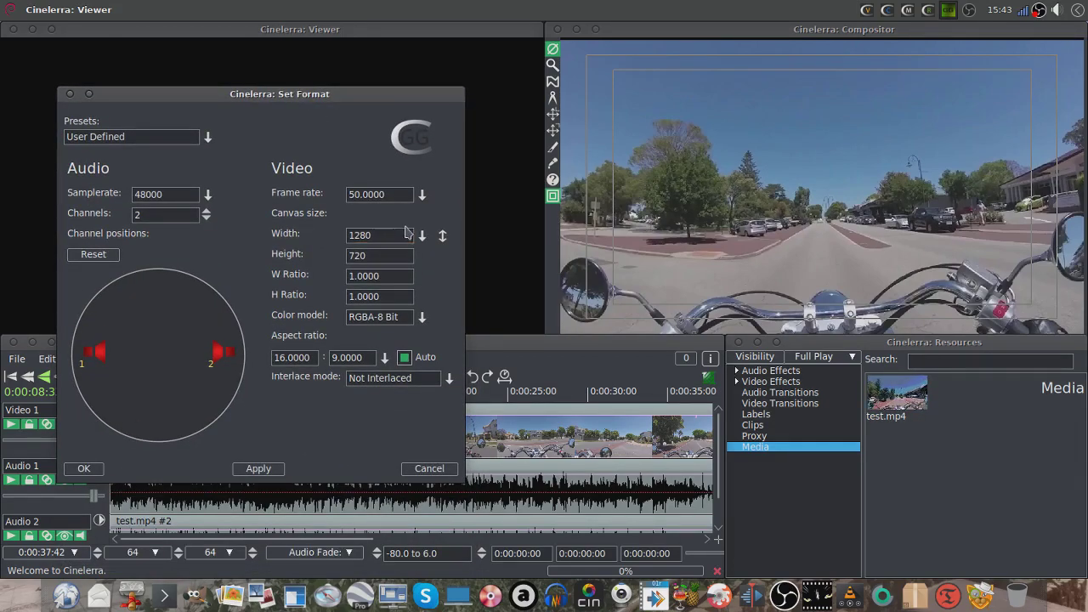
pyautogui.click(391, 257)
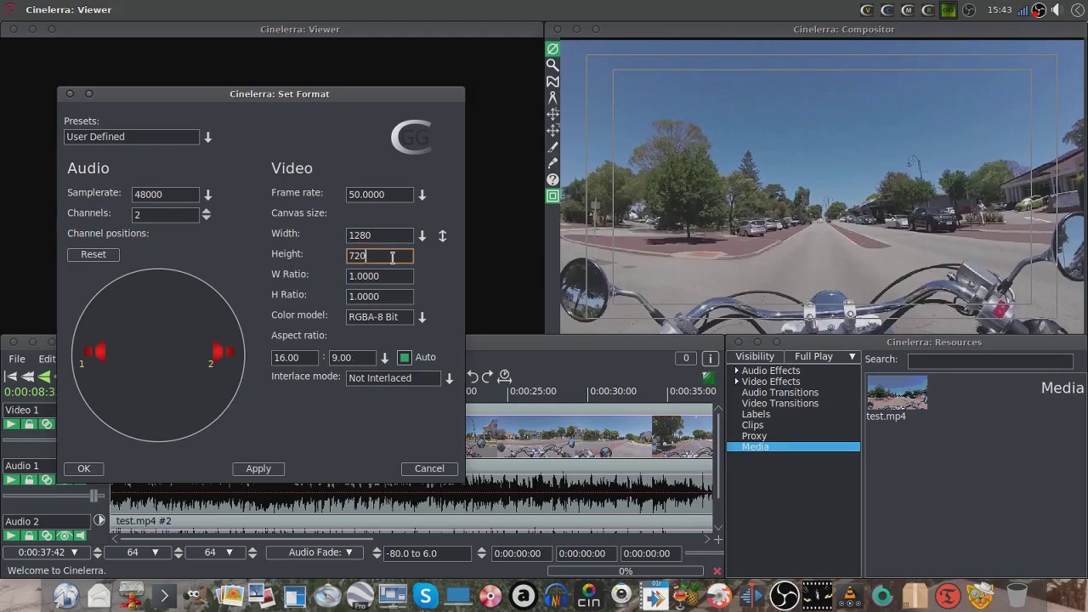
pyautogui.press('BackSpace')
pyautogui.press('BackSpace')
pyautogui.press('BackSpace')
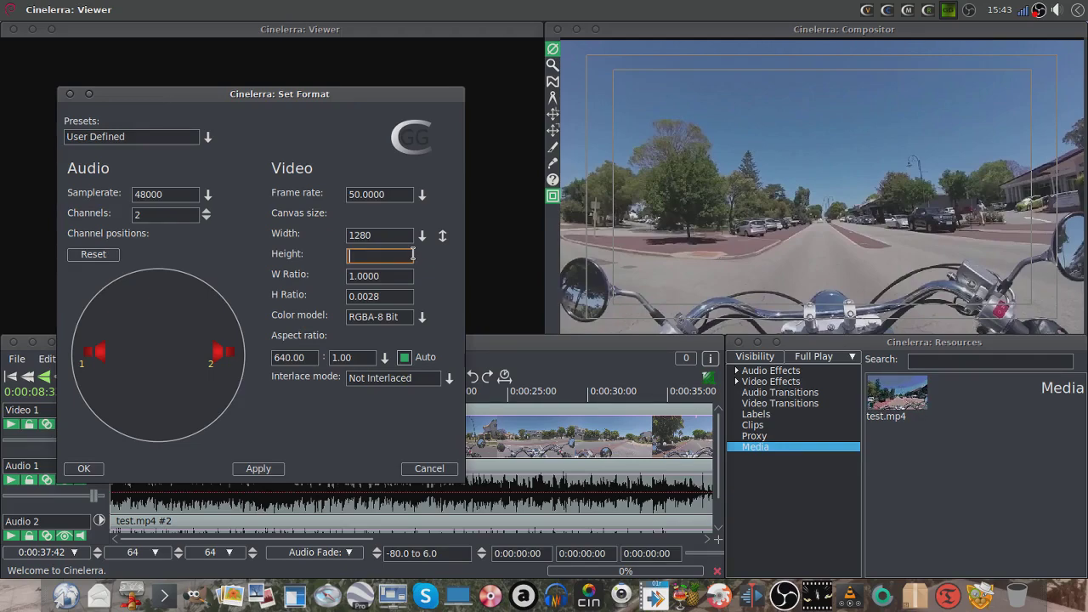
pyautogui.write('544')
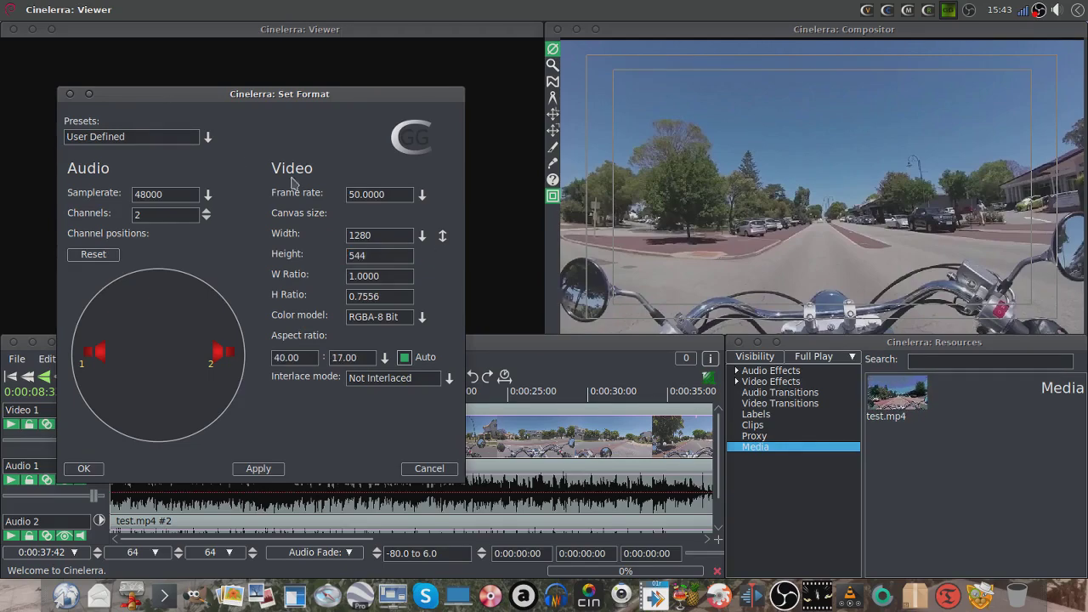
# - Open the desktop calculator and divide the 1280 canvas width by the 2.35 aspect ratio
pyautogui.click(12, 14)
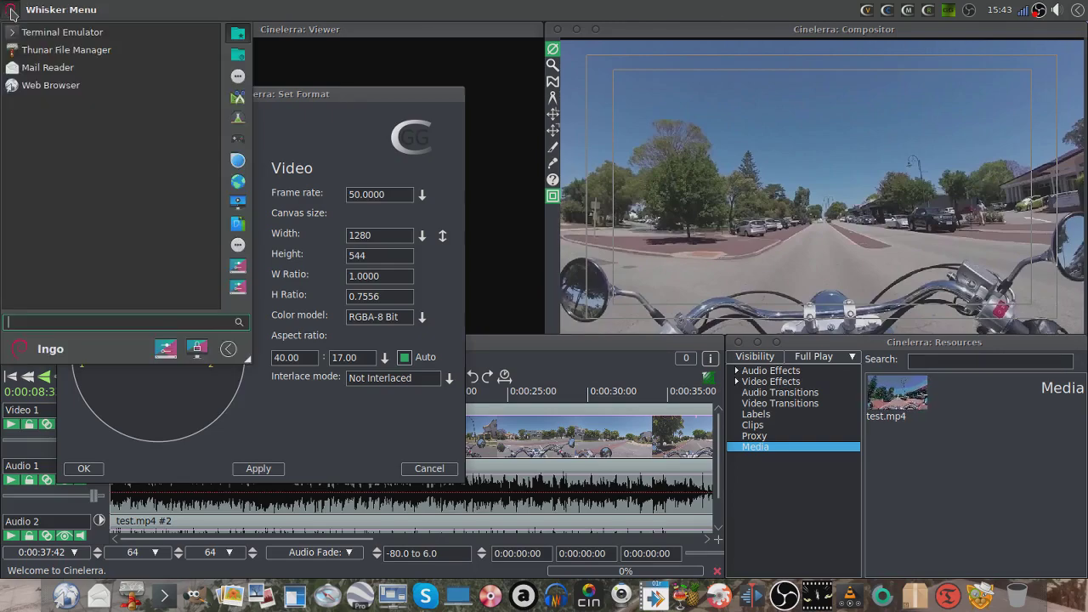
pyautogui.click(238, 100)
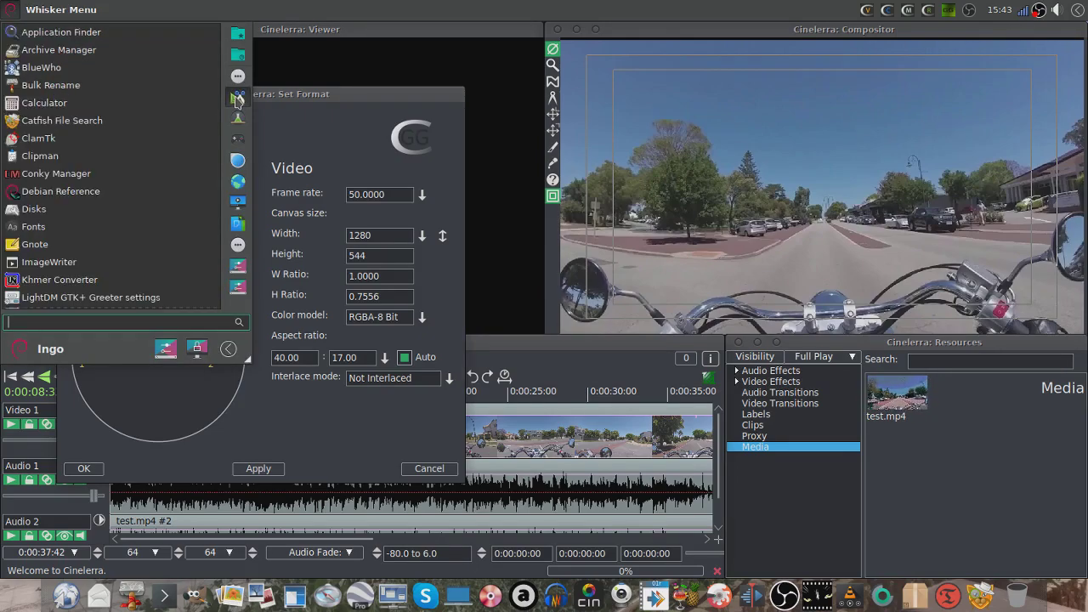
pyautogui.click(162, 104)
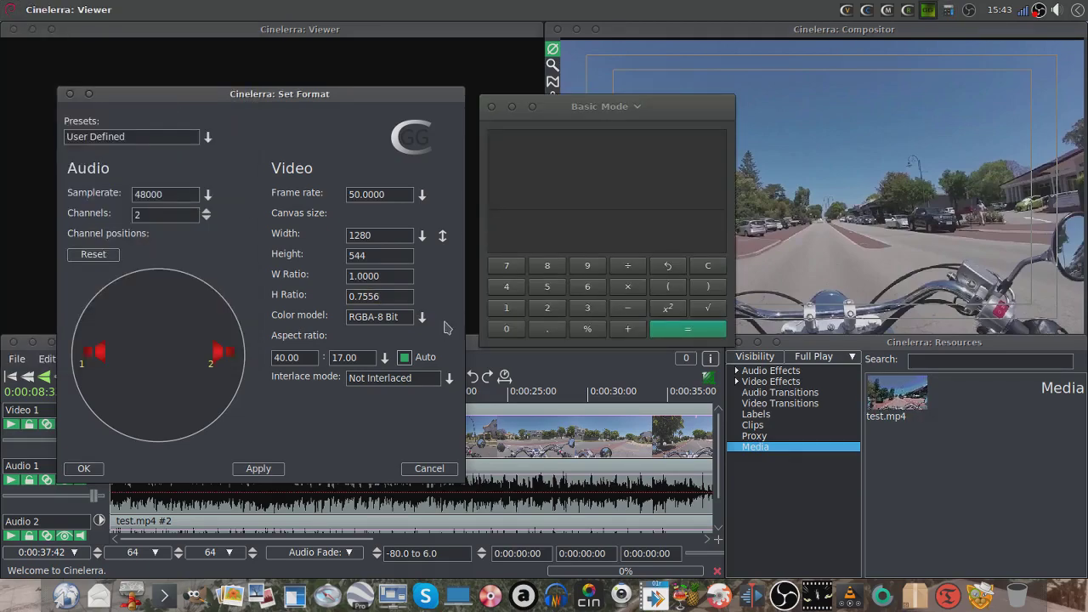
pyautogui.click(507, 308)
pyautogui.click(547, 308)
pyautogui.click(547, 266)
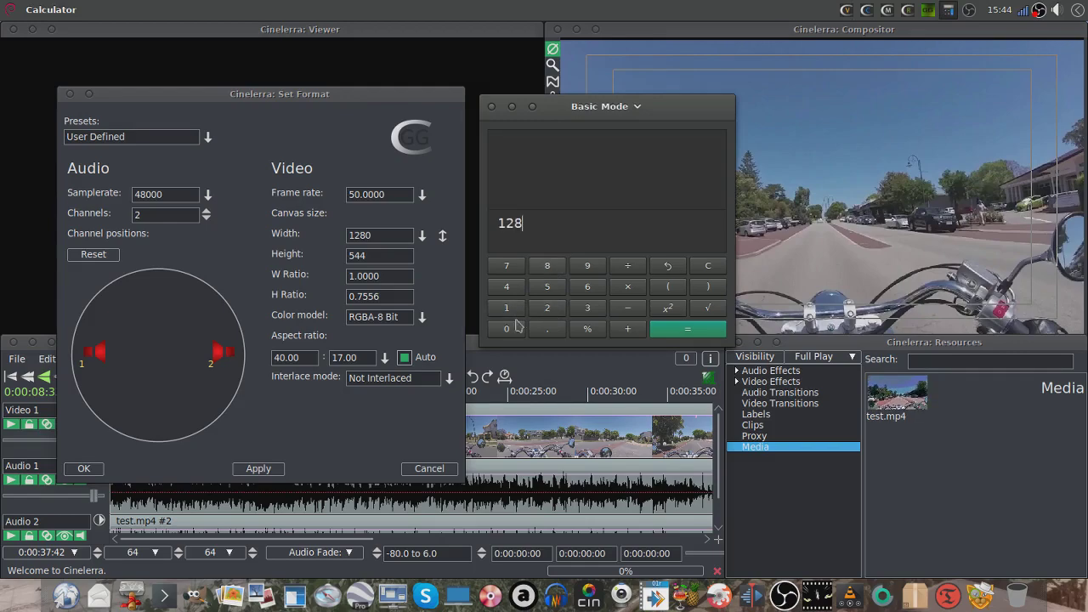
pyautogui.click(506, 330)
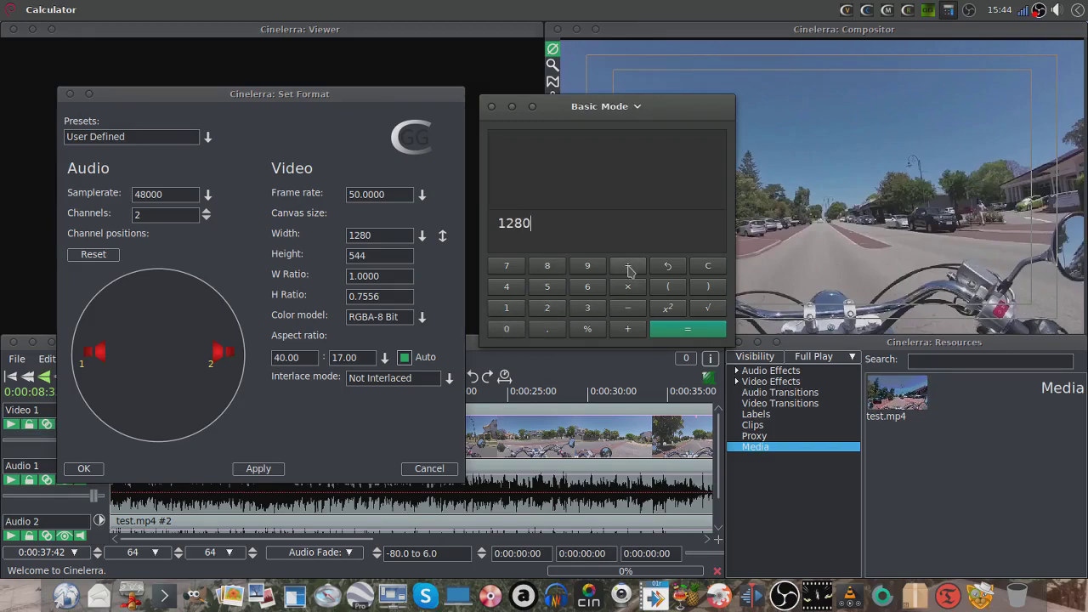
pyautogui.click(626, 267)
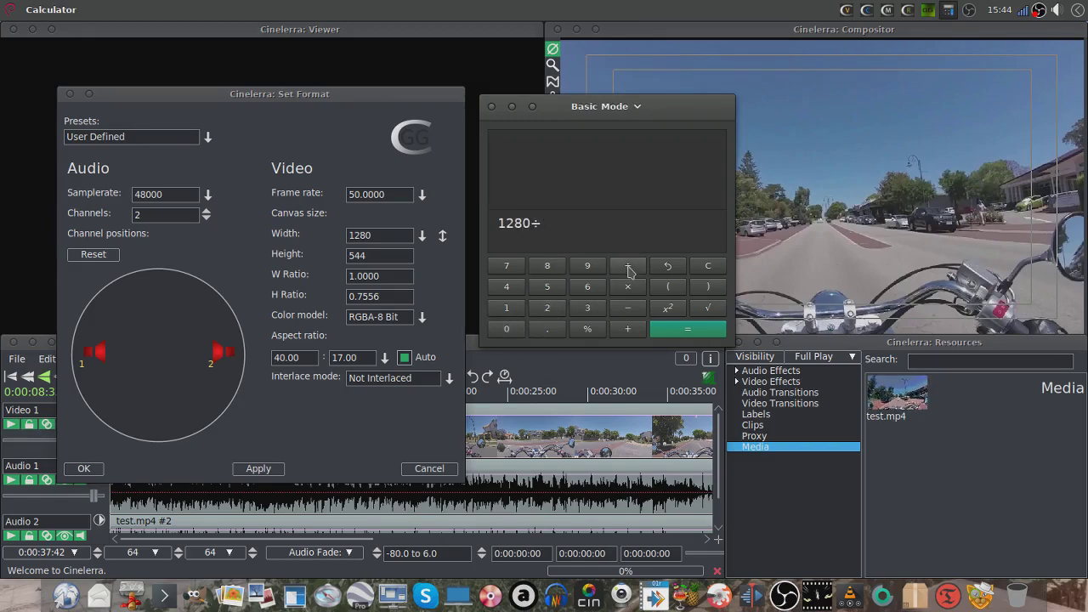
pyautogui.click(547, 308)
pyautogui.click(547, 329)
pyautogui.click(586, 309)
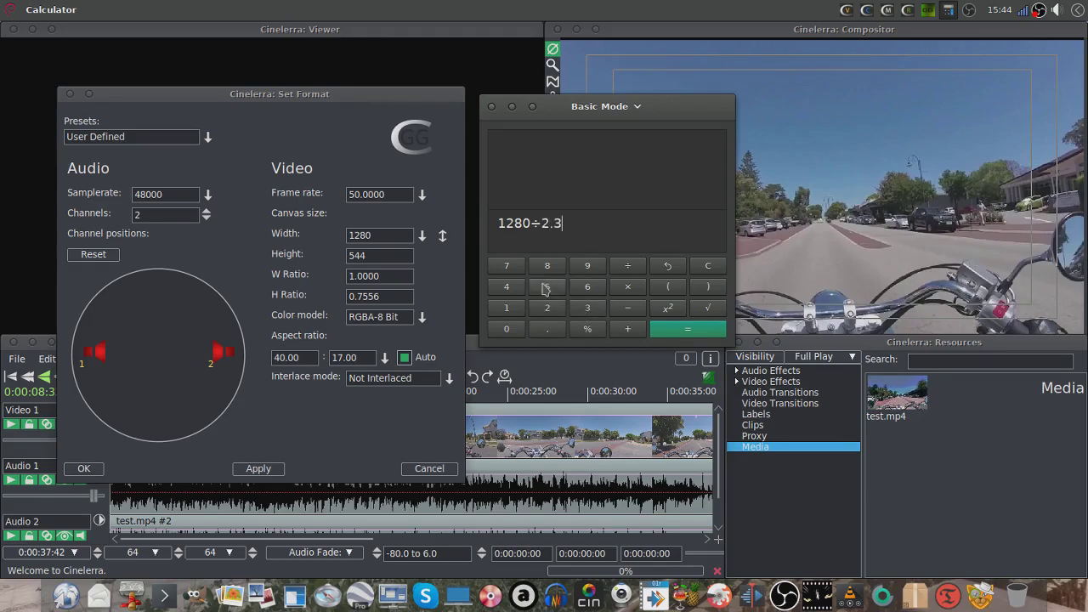
pyautogui.click(546, 287)
pyautogui.click(687, 332)
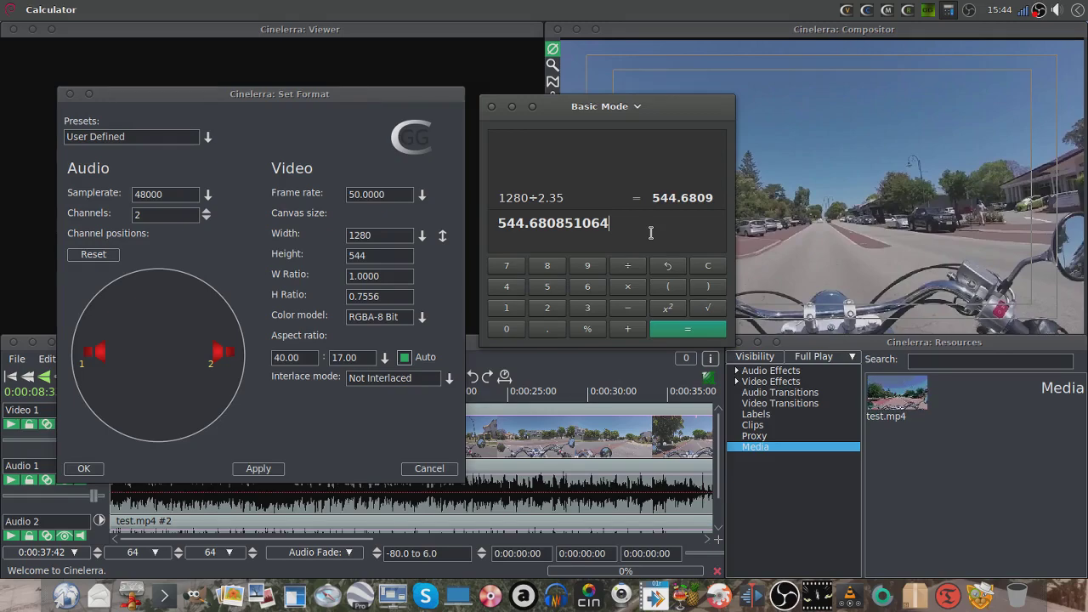
# - Clear the calculator entry and divide a width of 1920 by 2.35
pyautogui.click(708, 267)
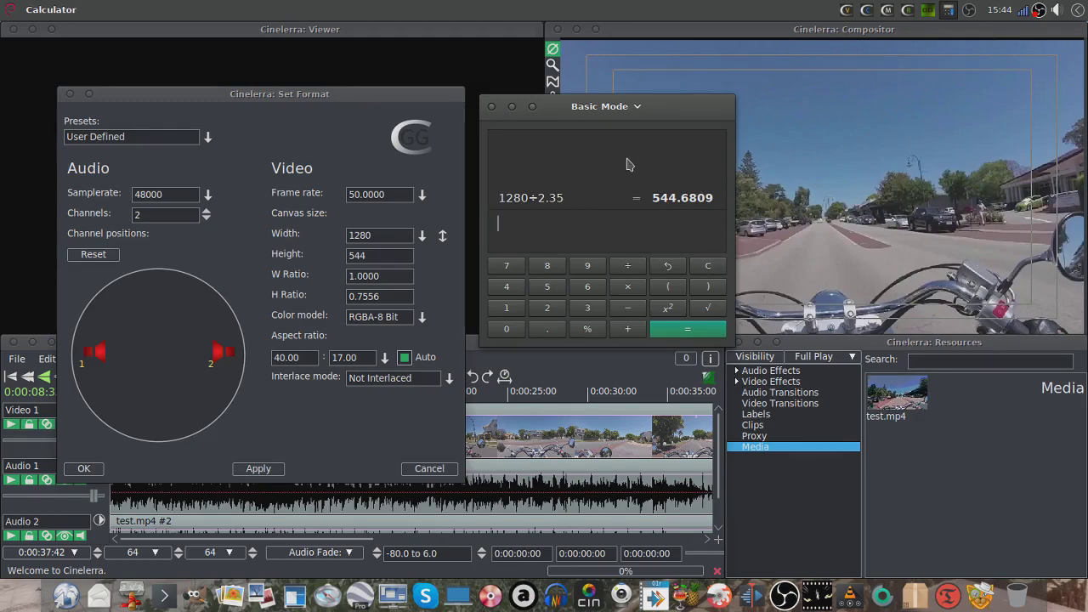
pyautogui.click(507, 309)
pyautogui.click(587, 266)
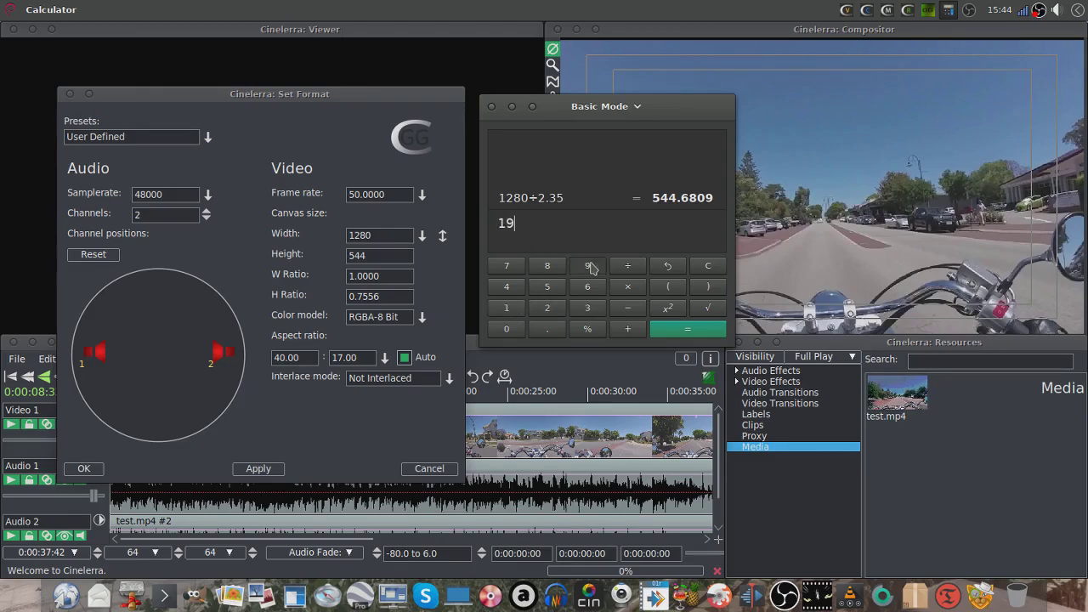
pyautogui.click(550, 309)
pyautogui.click(508, 333)
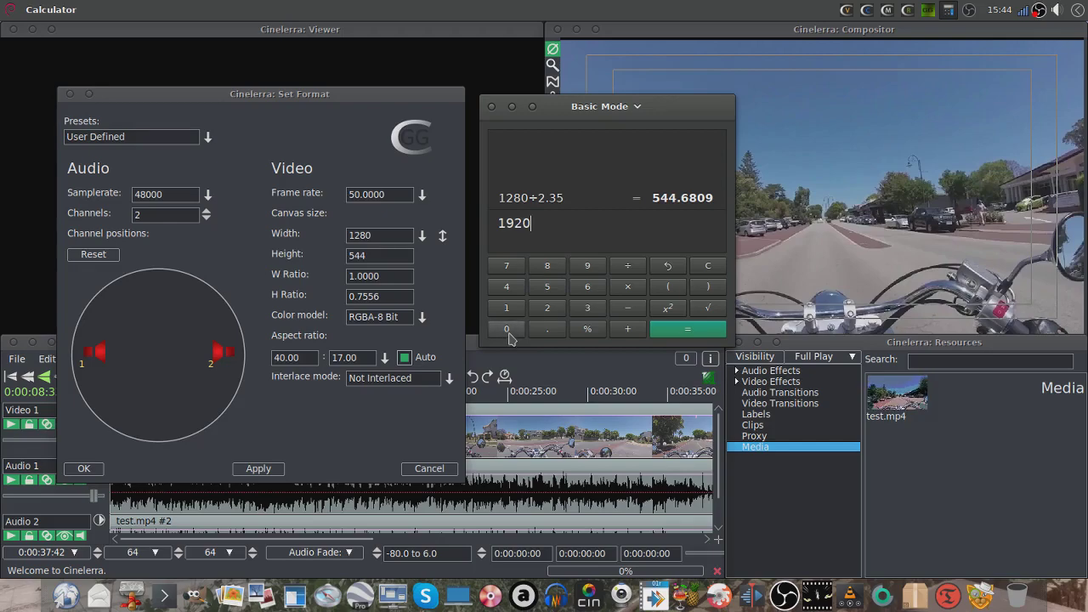
pyautogui.click(628, 266)
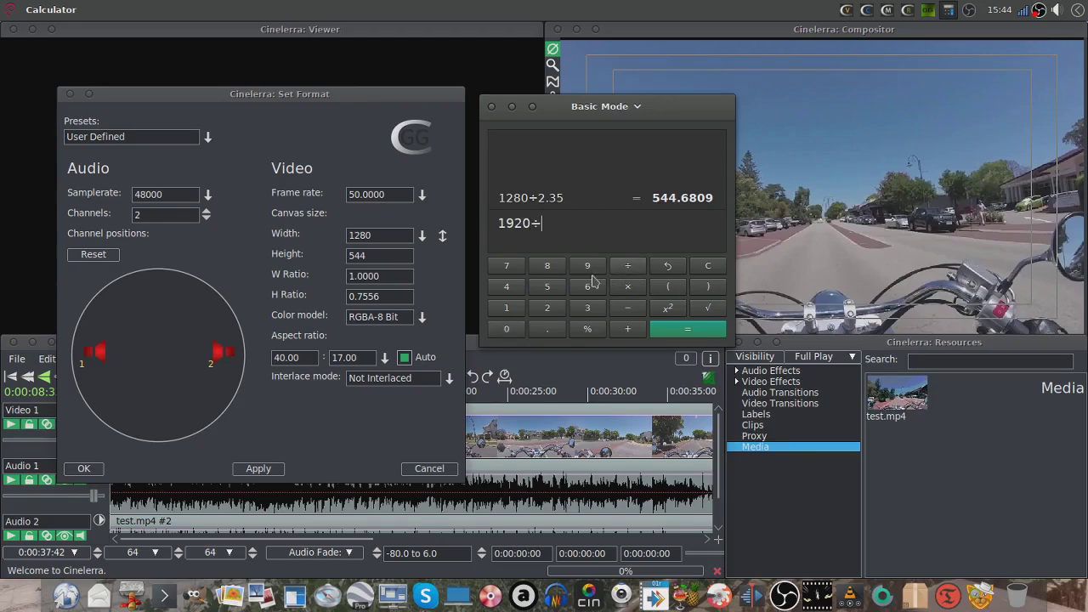
pyautogui.click(550, 309)
pyautogui.click(546, 330)
pyautogui.click(586, 309)
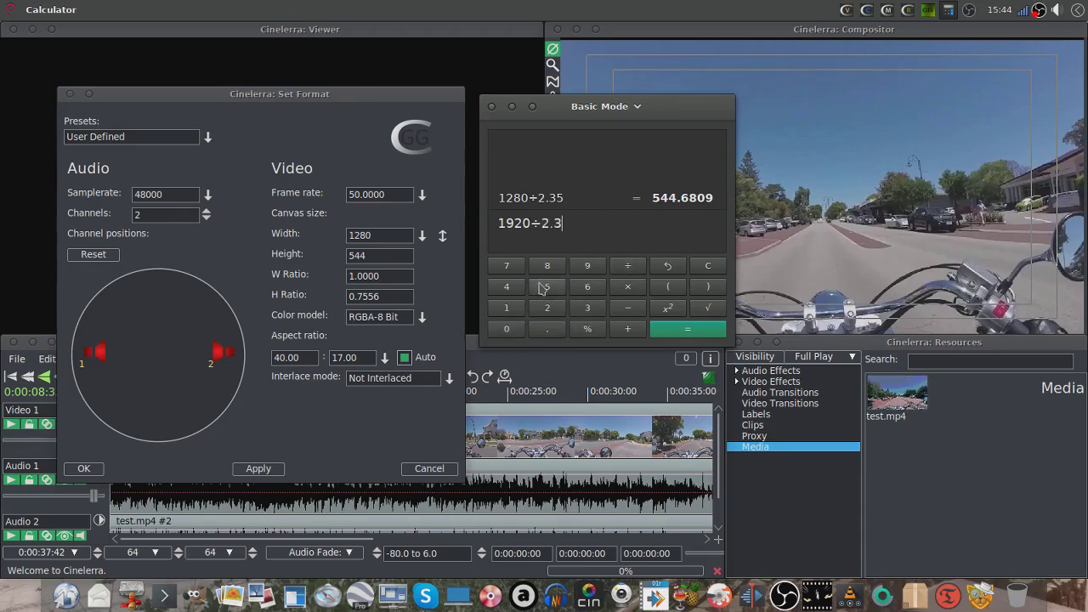
pyautogui.click(544, 288)
pyautogui.click(702, 332)
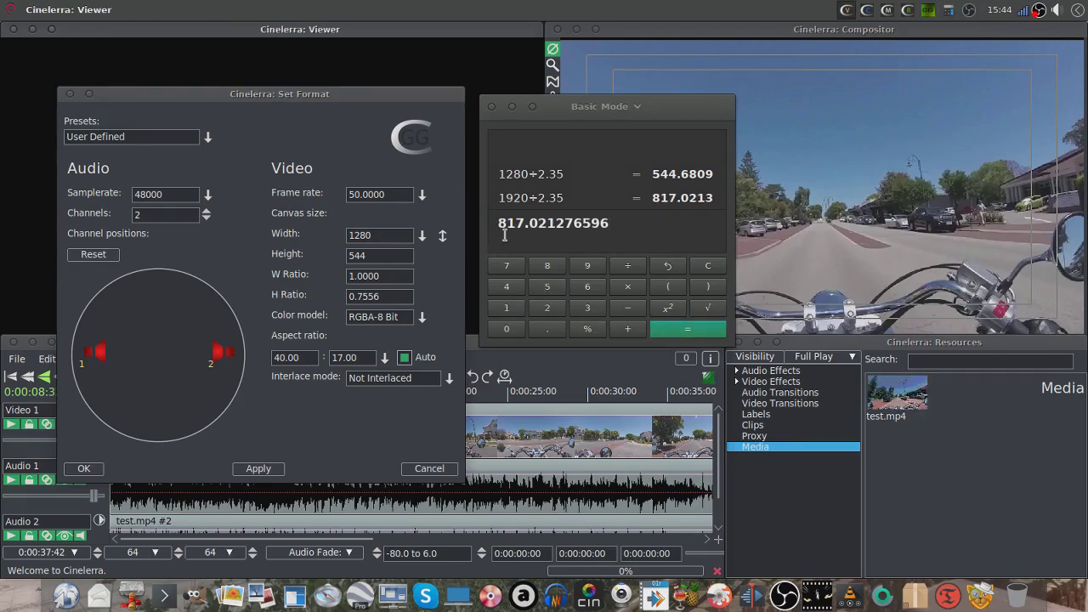
# - Close the calculator and apply the 1280 by 544 format to the Cinelerra project, closing the format settings
pyautogui.click(384, 256)
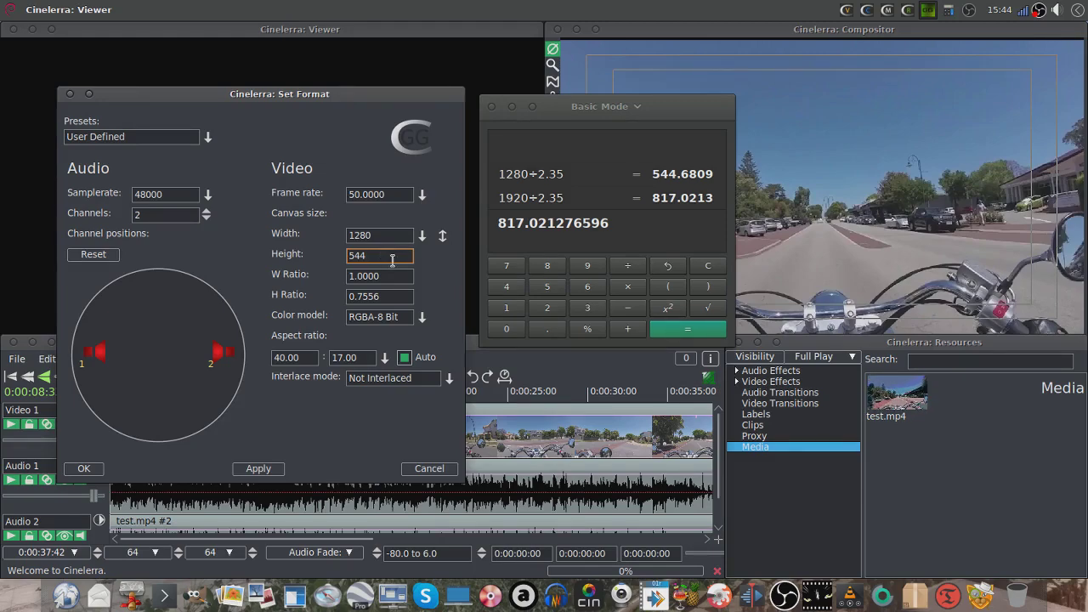
pyautogui.click(665, 331)
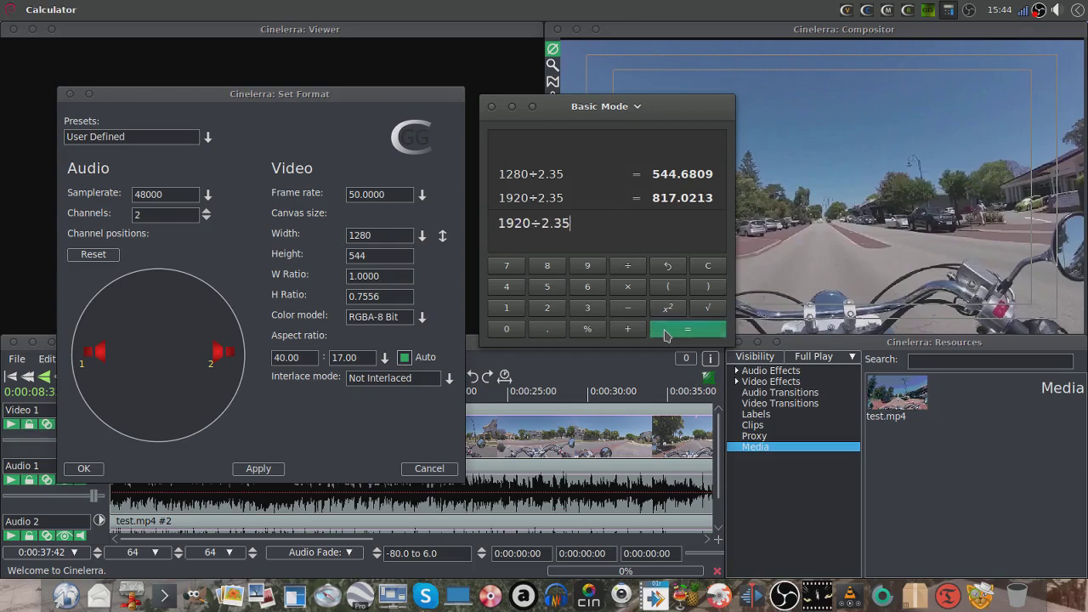
pyautogui.click(491, 109)
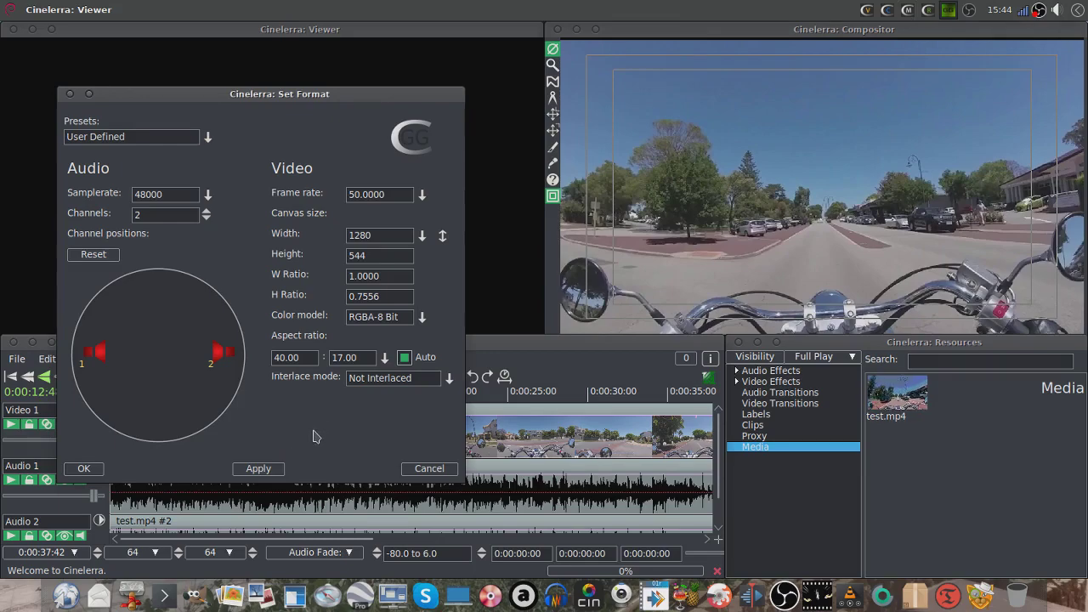
pyautogui.click(269, 471)
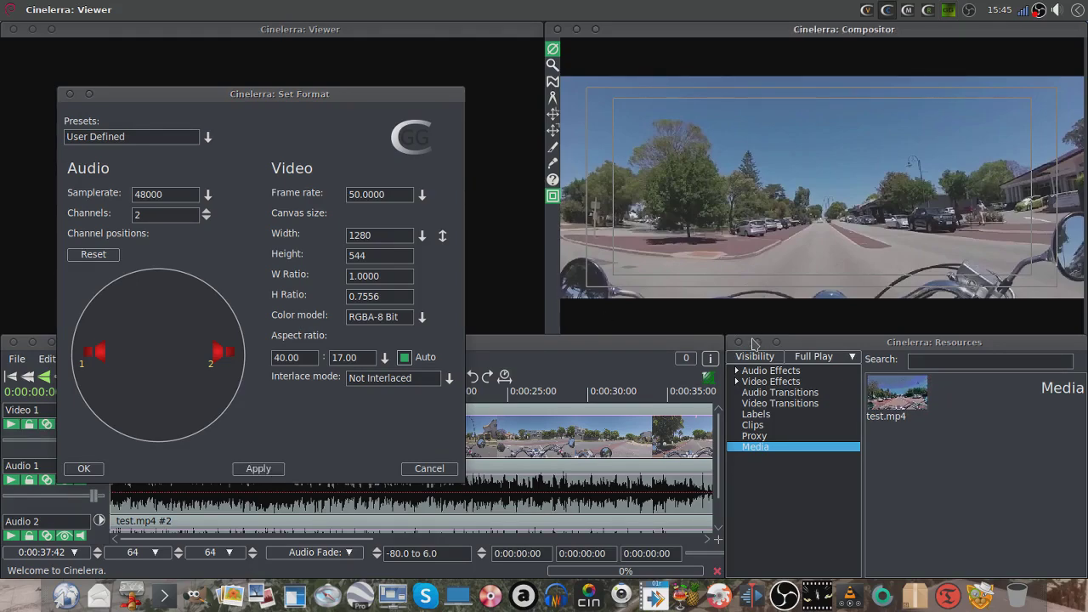
pyautogui.click(84, 468)
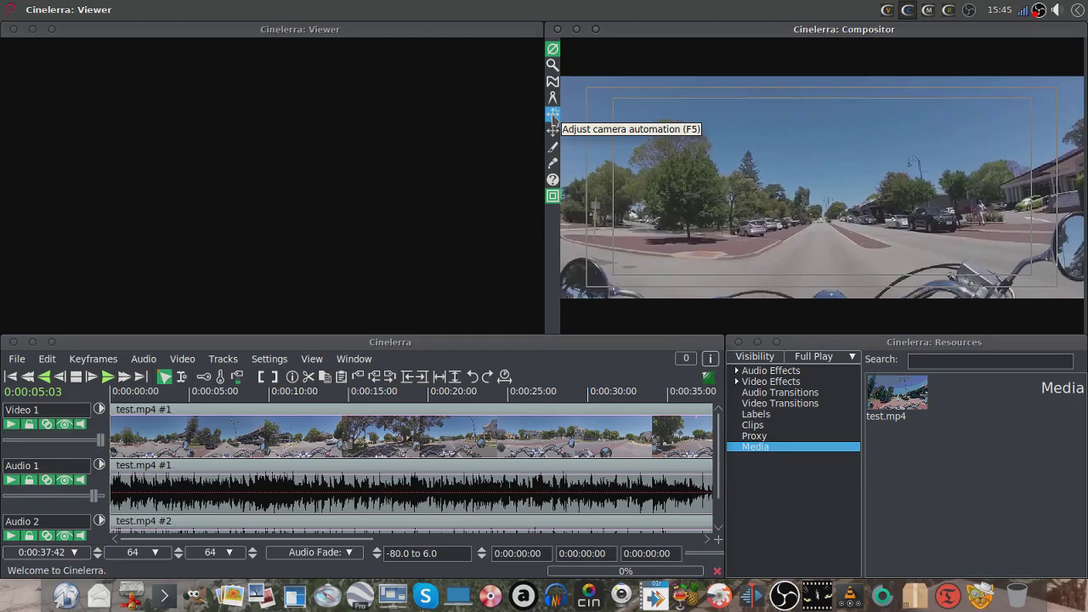
# - Set the video's camera Y position to 76 in the Compositor and close the camera settings
pyautogui.click(552, 114)
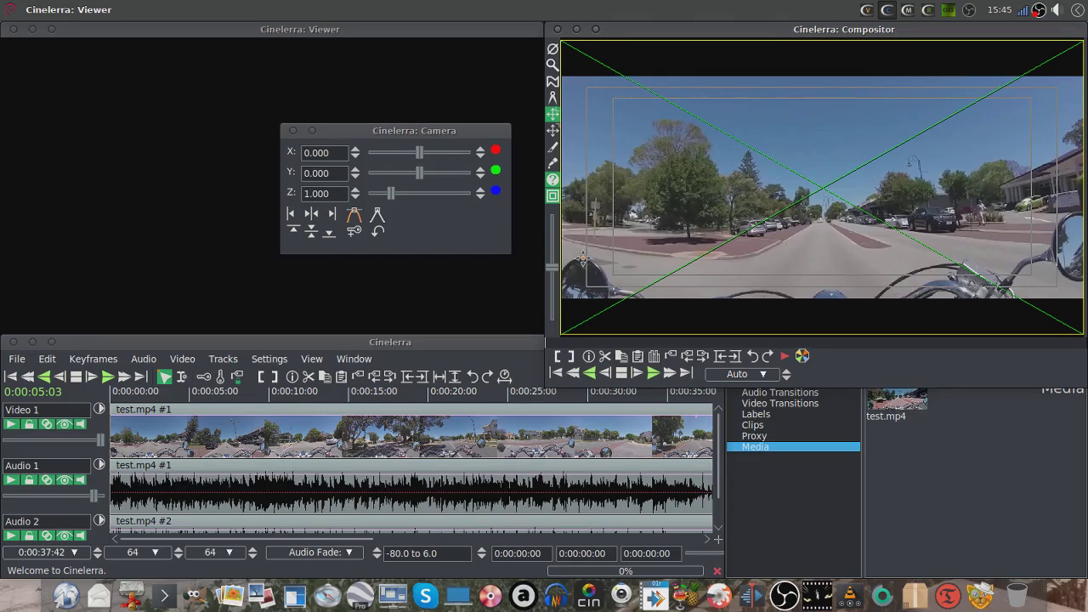
pyautogui.click(419, 174)
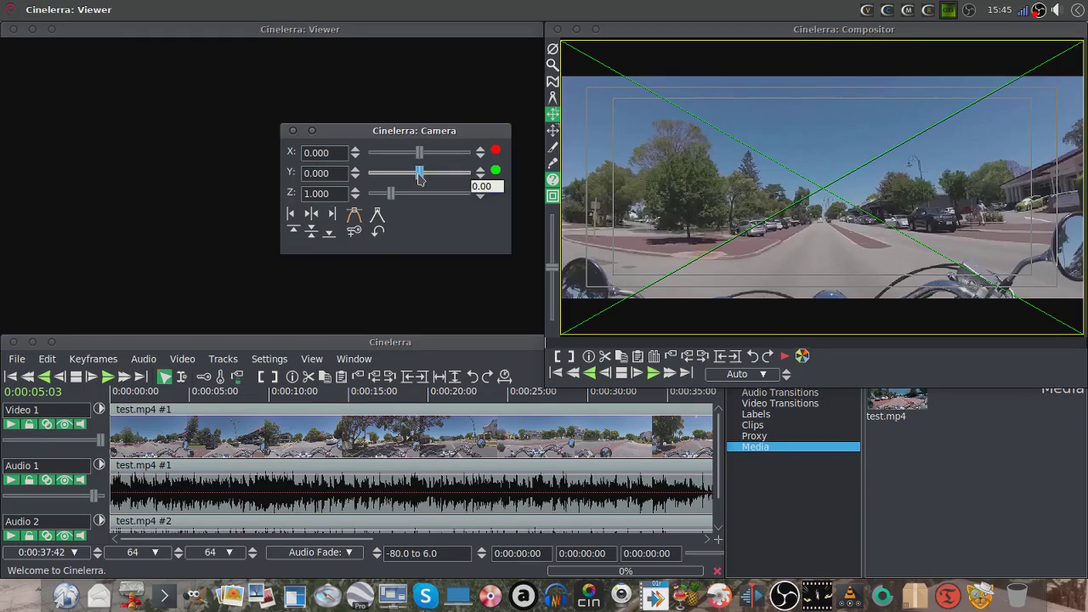
pyautogui.moveTo(419, 176); pyautogui.dragTo(457, 174)
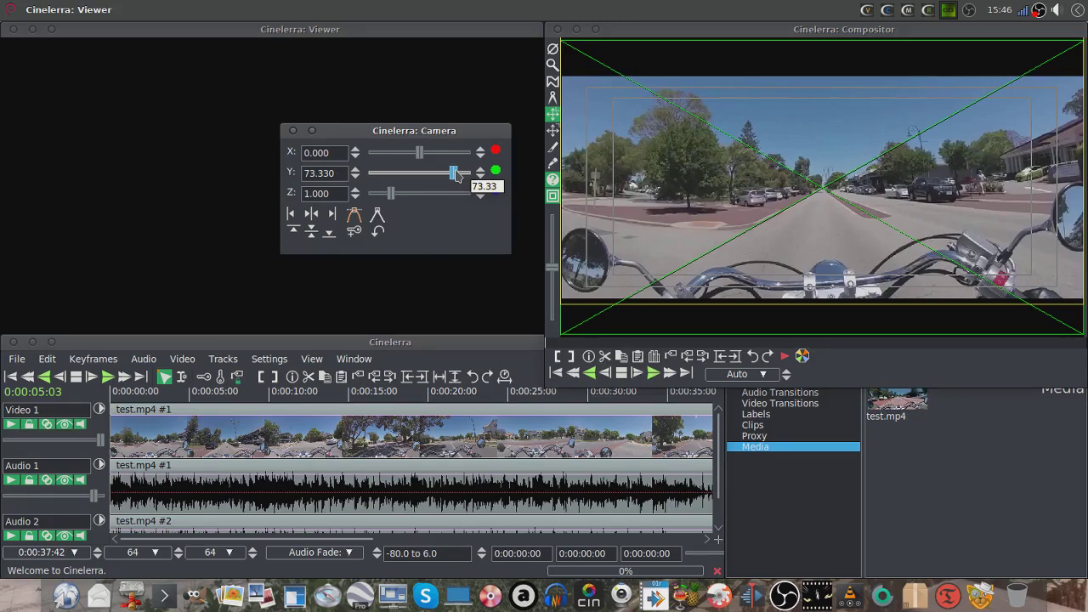
pyautogui.moveTo(457, 174); pyautogui.dragTo(460, 173)
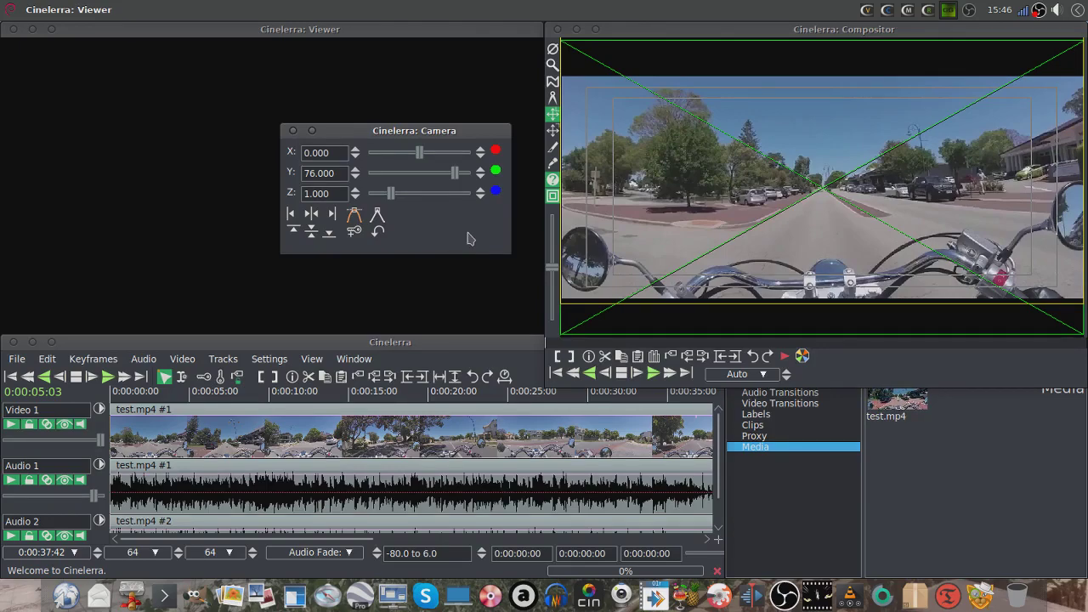
pyautogui.click(292, 132)
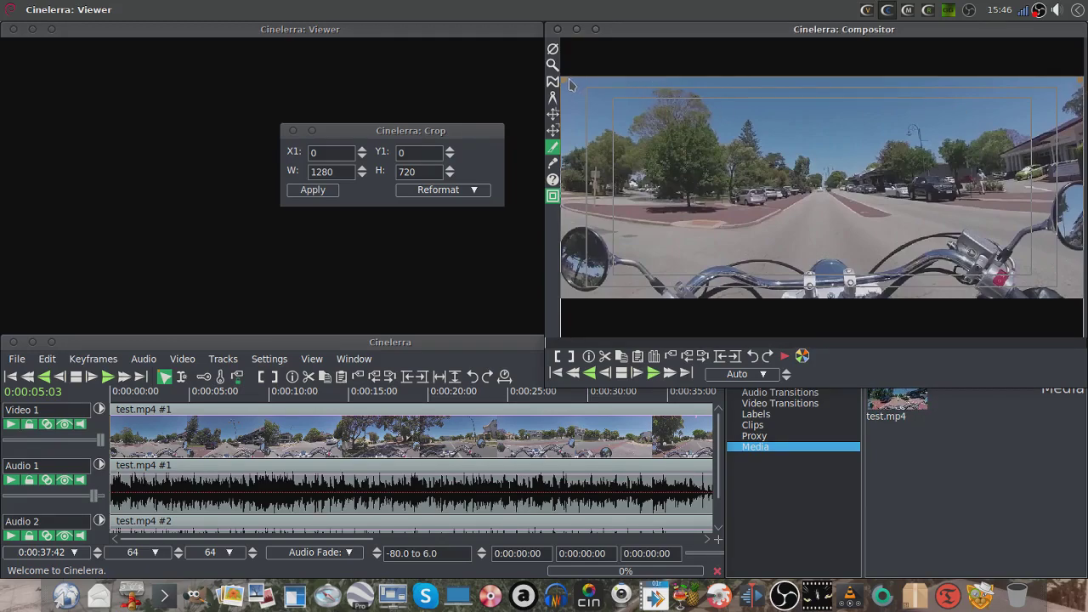
# - Set the crop height to 544, check the crop region's corners in the Compositor, and close the crop settings
pyautogui.click(429, 171)
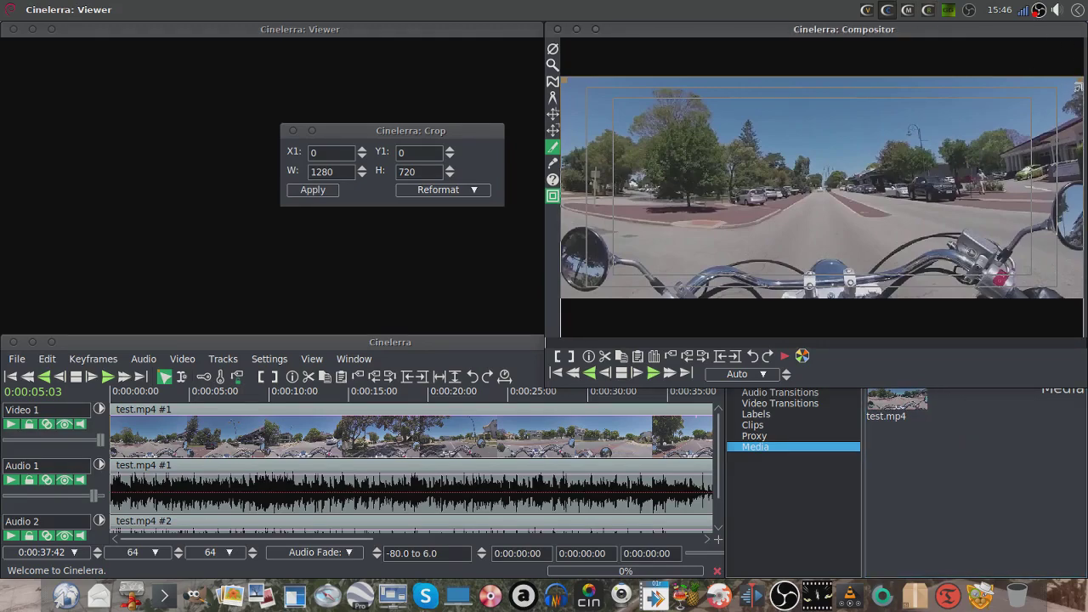
pyautogui.moveTo(1078, 81)
pyautogui.mouseDown()
pyautogui.moveTo(1086, 74)
pyautogui.moveTo(950, 148)
pyautogui.moveTo(1086, 74)
pyautogui.moveTo(1046, 101)
pyautogui.moveTo(943, 106)
pyautogui.moveTo(1004, 81)
pyautogui.moveTo(1086, 77)
pyautogui.mouseUp()
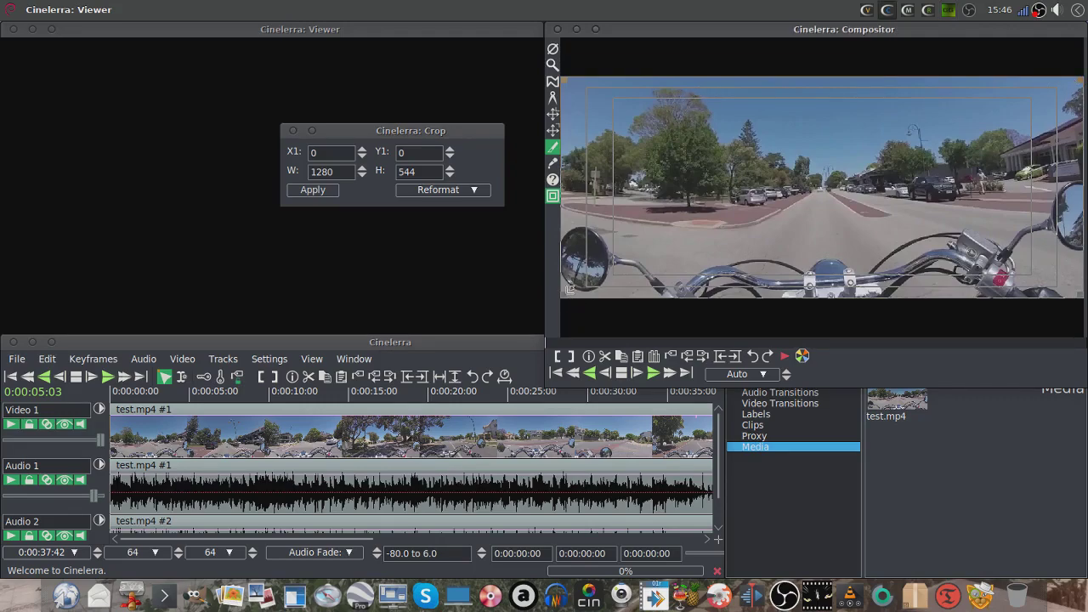
pyautogui.moveTo(567, 292)
pyautogui.mouseDown()
pyautogui.moveTo(692, 224)
pyautogui.moveTo(615, 287)
pyautogui.moveTo(555, 309)
pyautogui.mouseUp()
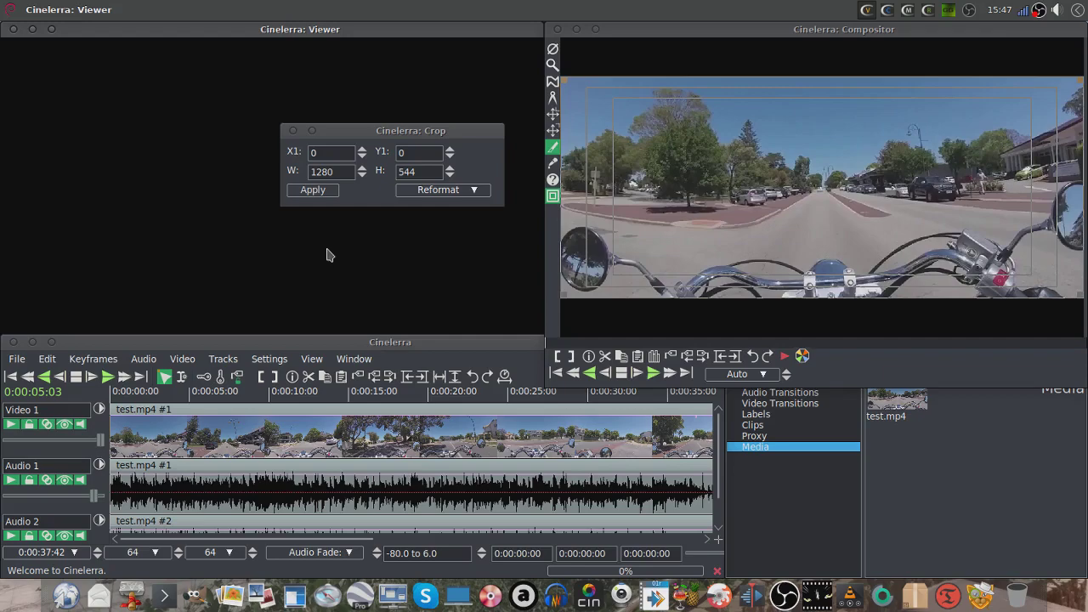
pyautogui.click(294, 131)
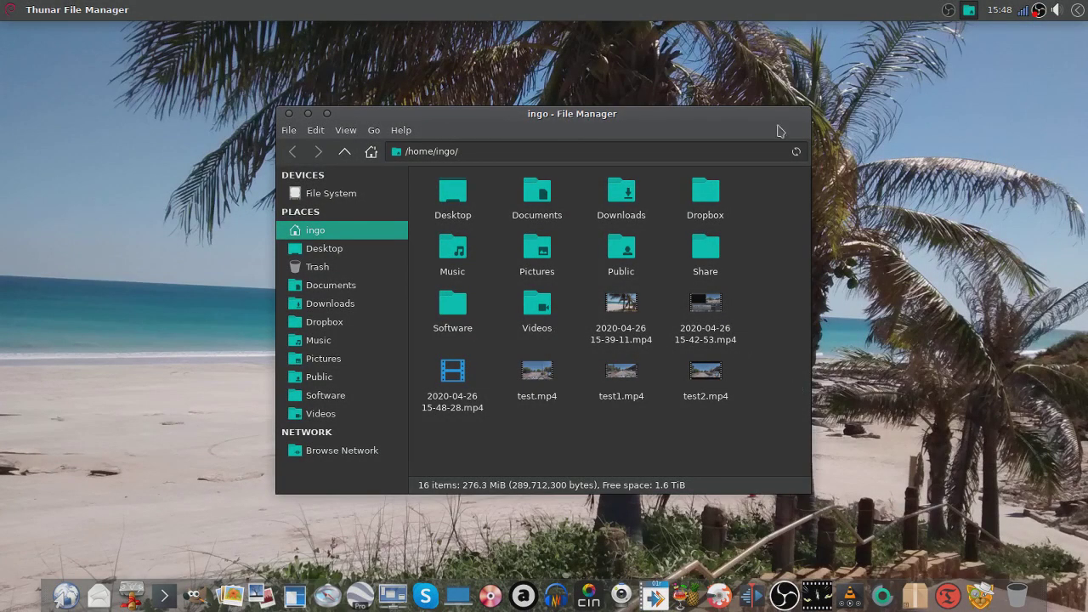
# - Play test.mp4 from the home folder in mpv, maximize and restore the playback window, and close the player
pyautogui.moveTo(549, 117); pyautogui.dragTo(656, 39)
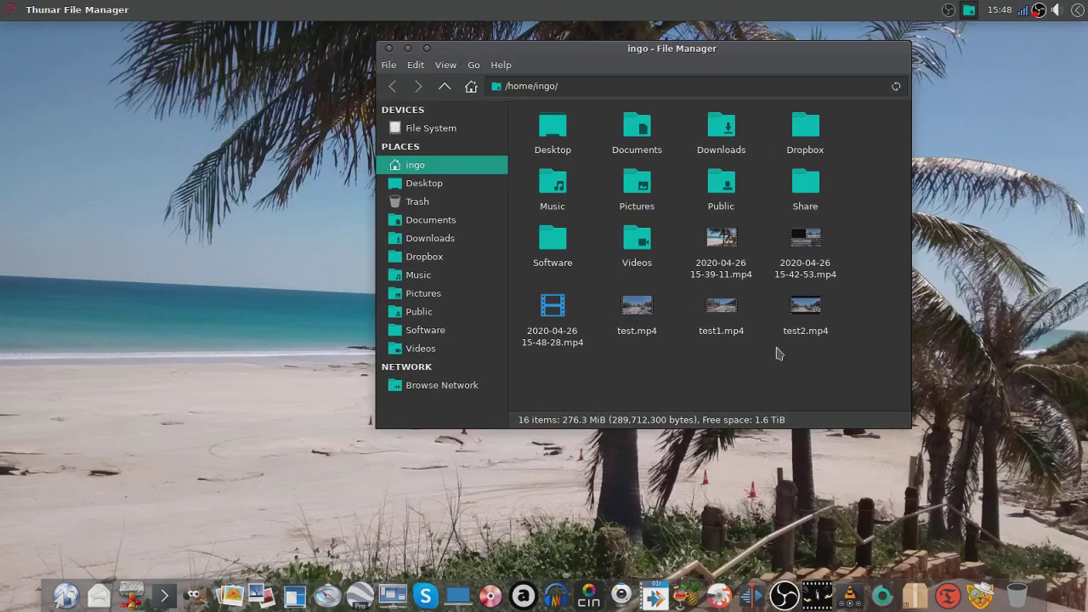
pyautogui.doubleClick(637, 308)
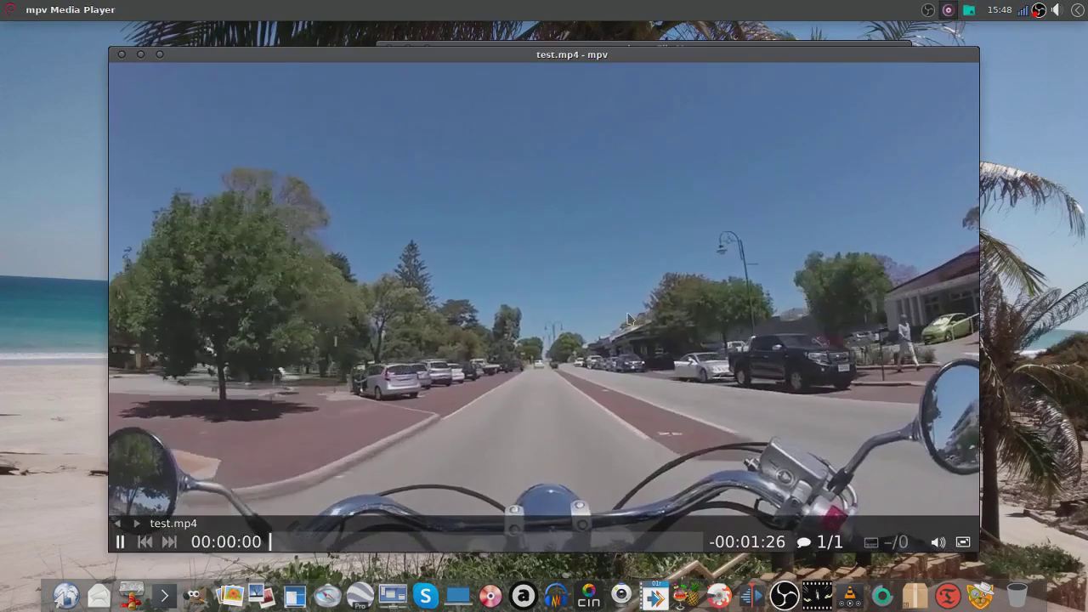
pyautogui.moveTo(521, 59); pyautogui.dragTo(495, 33)
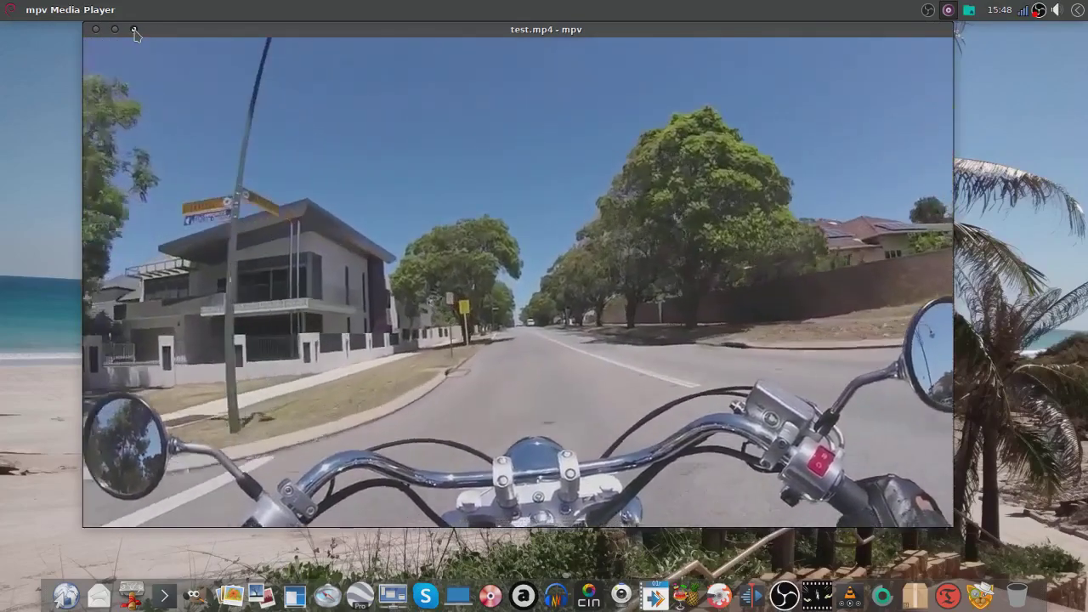
pyautogui.click(133, 29)
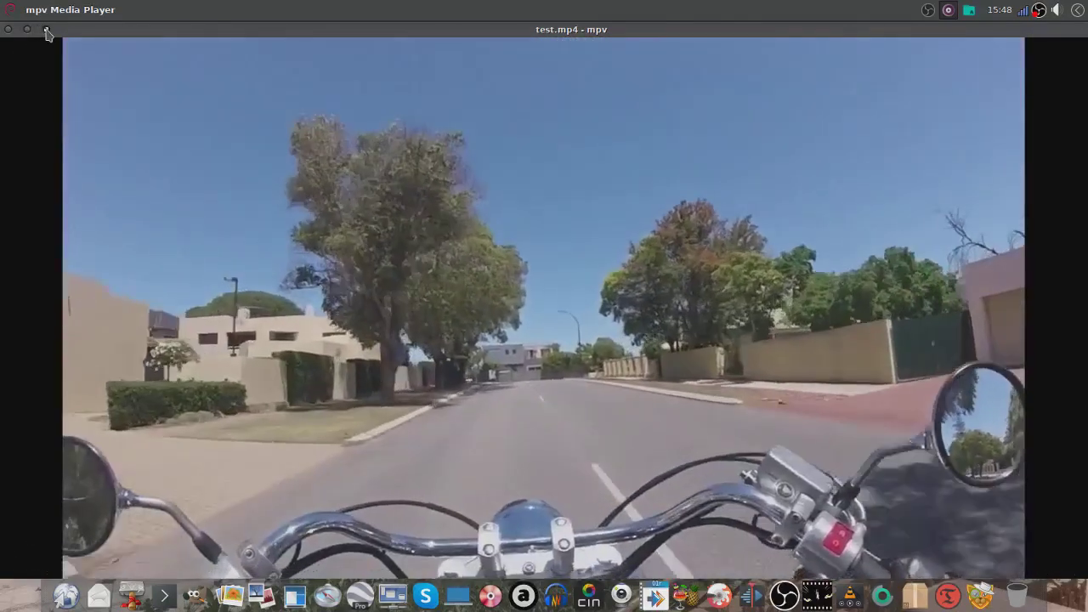
pyautogui.click(47, 29)
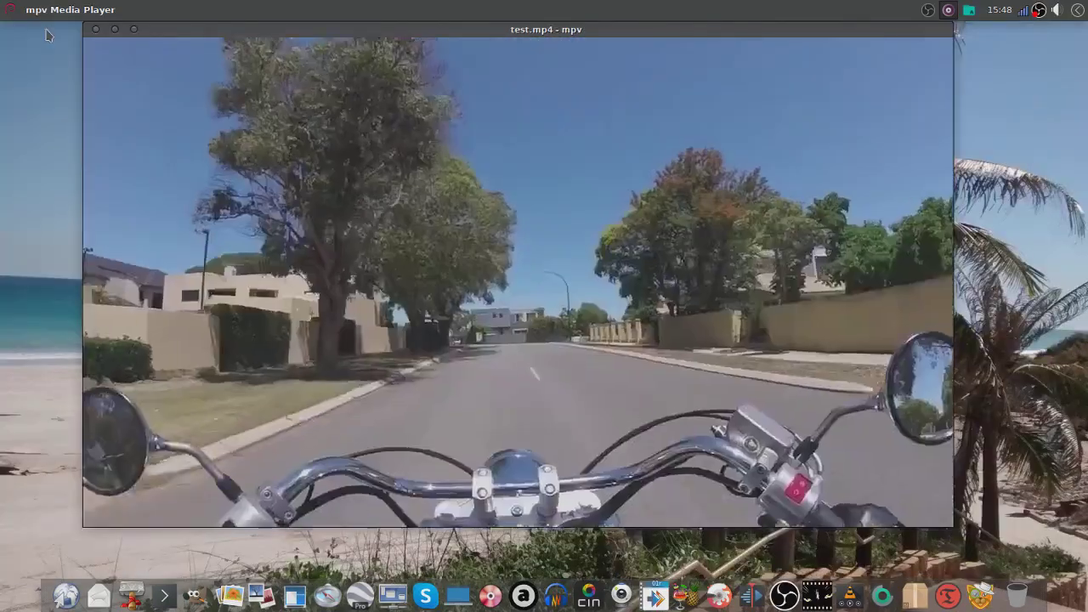
pyautogui.press('q')
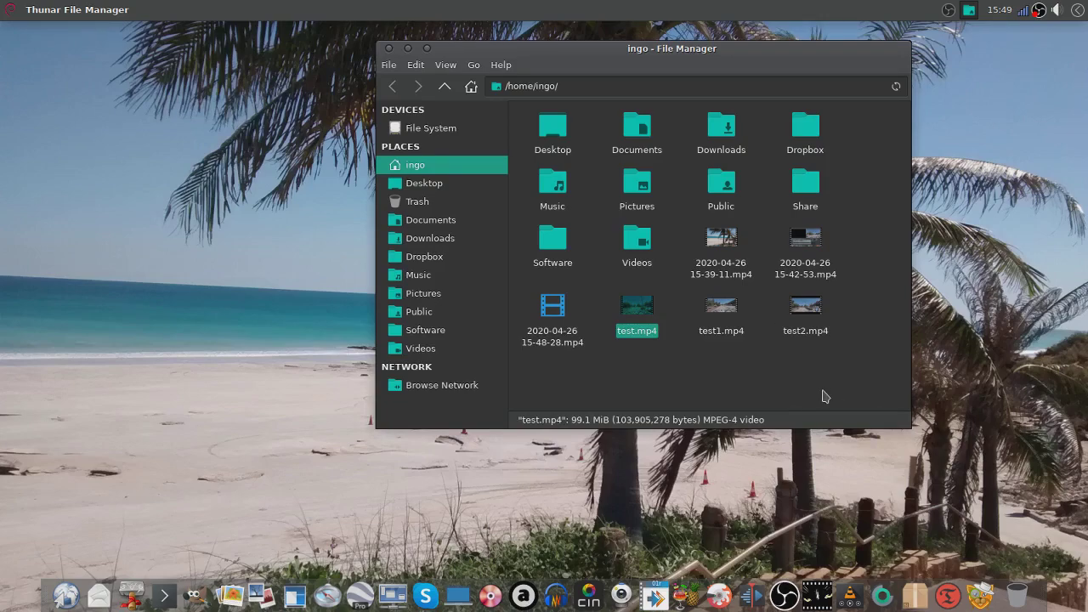
# - Play test2.mp4 from the home folder in mpv, maximize and restore the playback window, and close the player
pyautogui.click(805, 332)
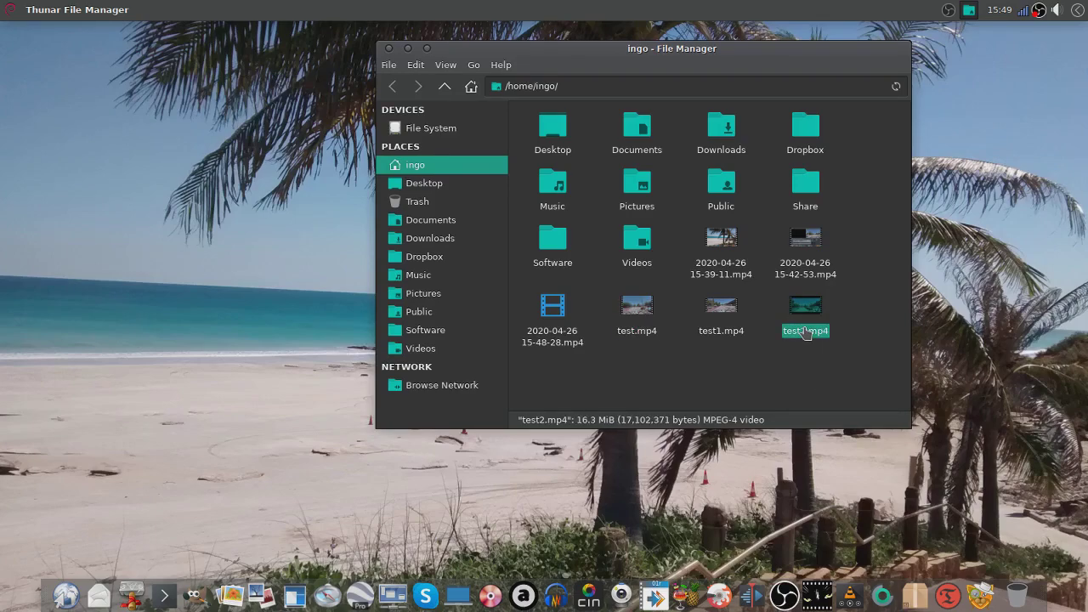
pyautogui.doubleClick(806, 331)
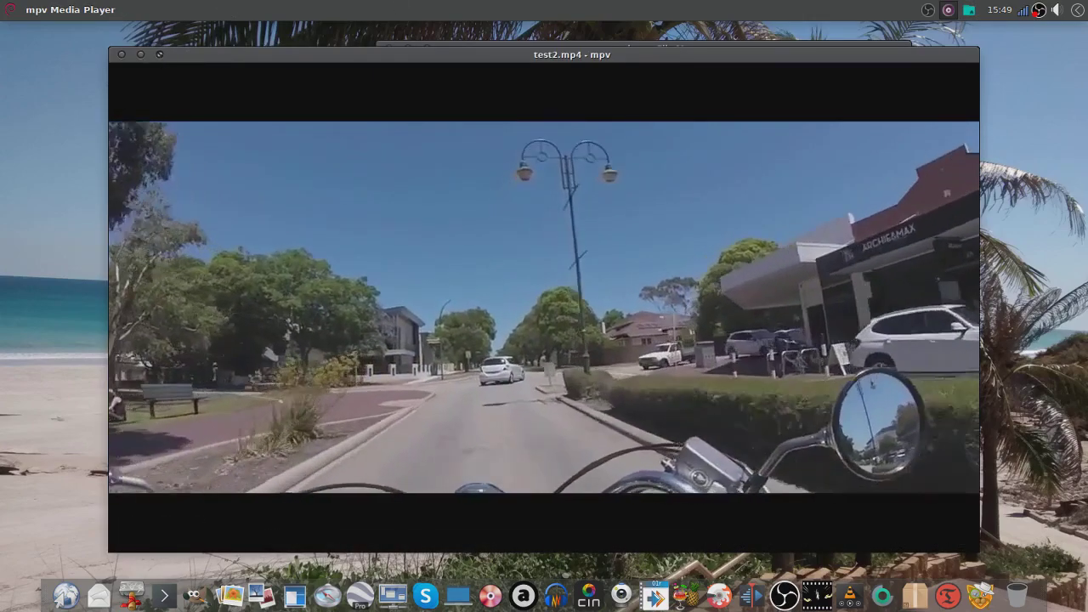
pyautogui.click(159, 53)
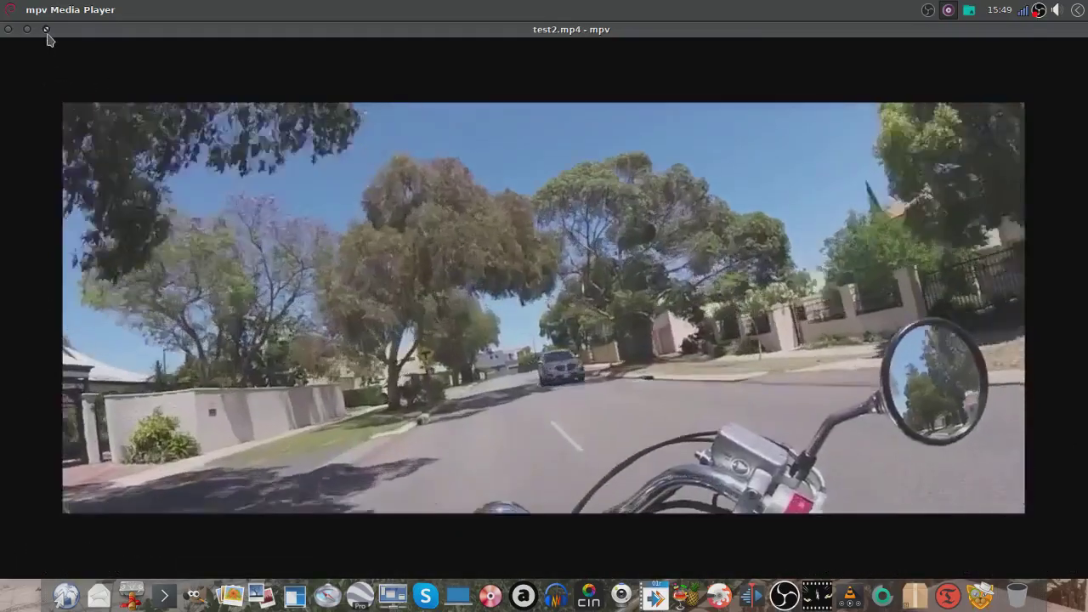
pyautogui.click(46, 29)
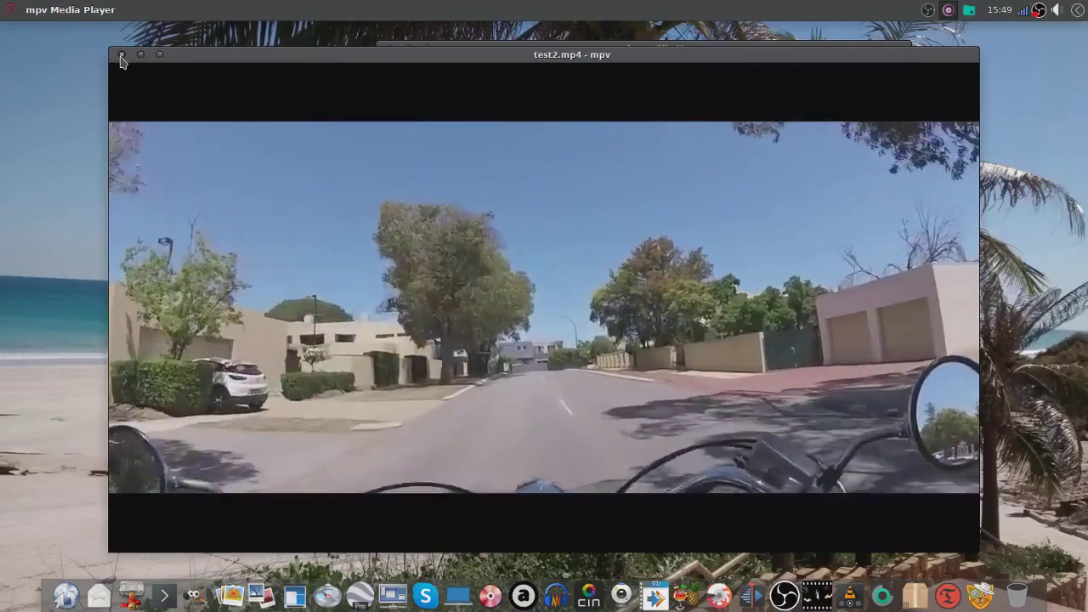
pyautogui.click(121, 54)
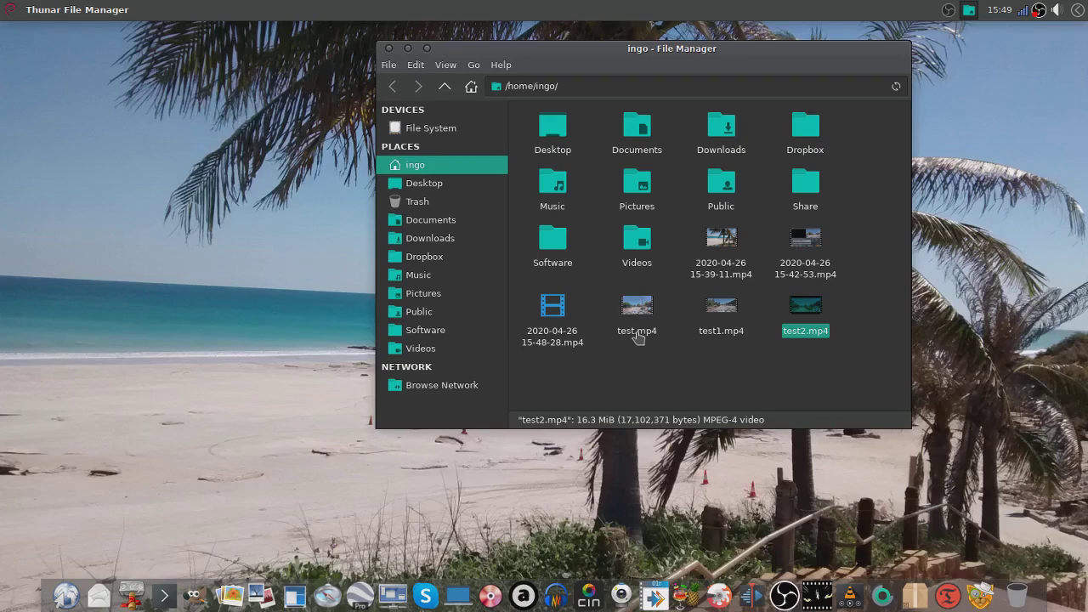
# - Play test1.mp4 from the home folder in mpv, move the playback window higher, and maximize it
pyautogui.click(637, 336)
pyautogui.doubleClick(719, 327)
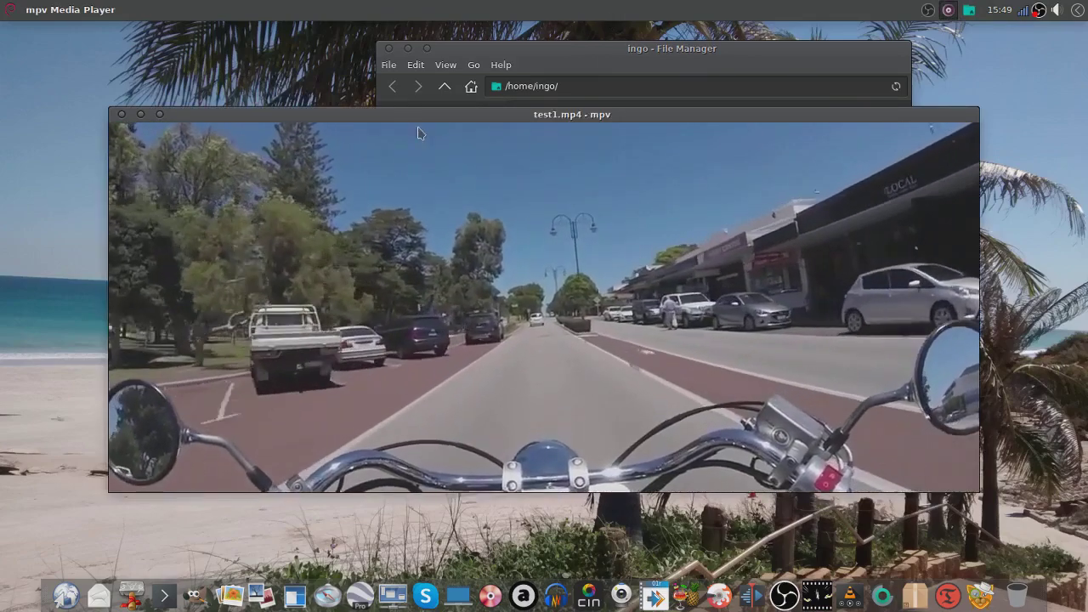
pyautogui.moveTo(427, 114); pyautogui.dragTo(457, 56)
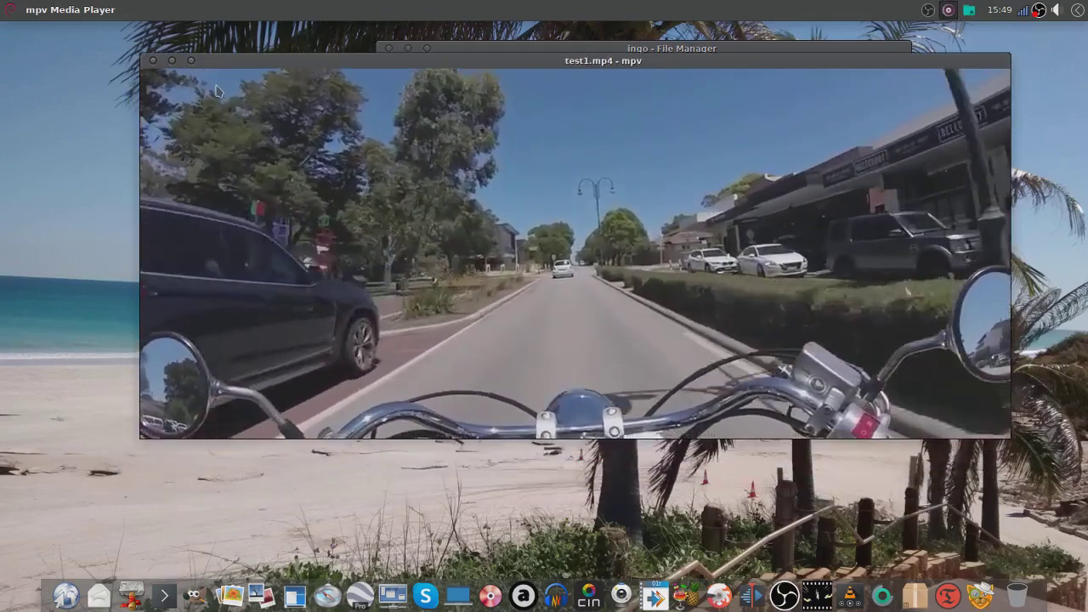
pyautogui.click(192, 62)
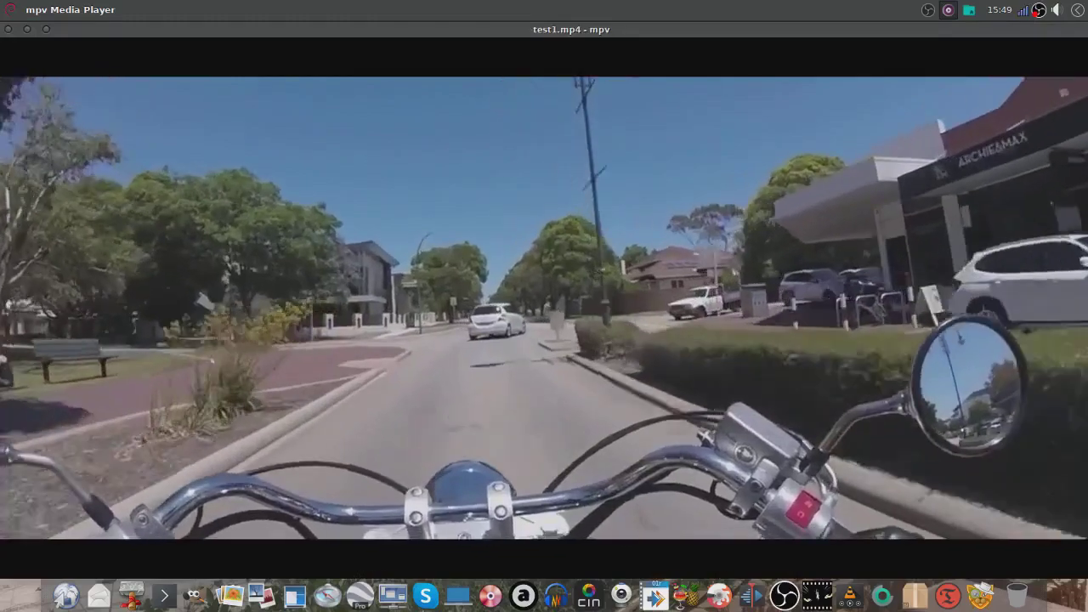